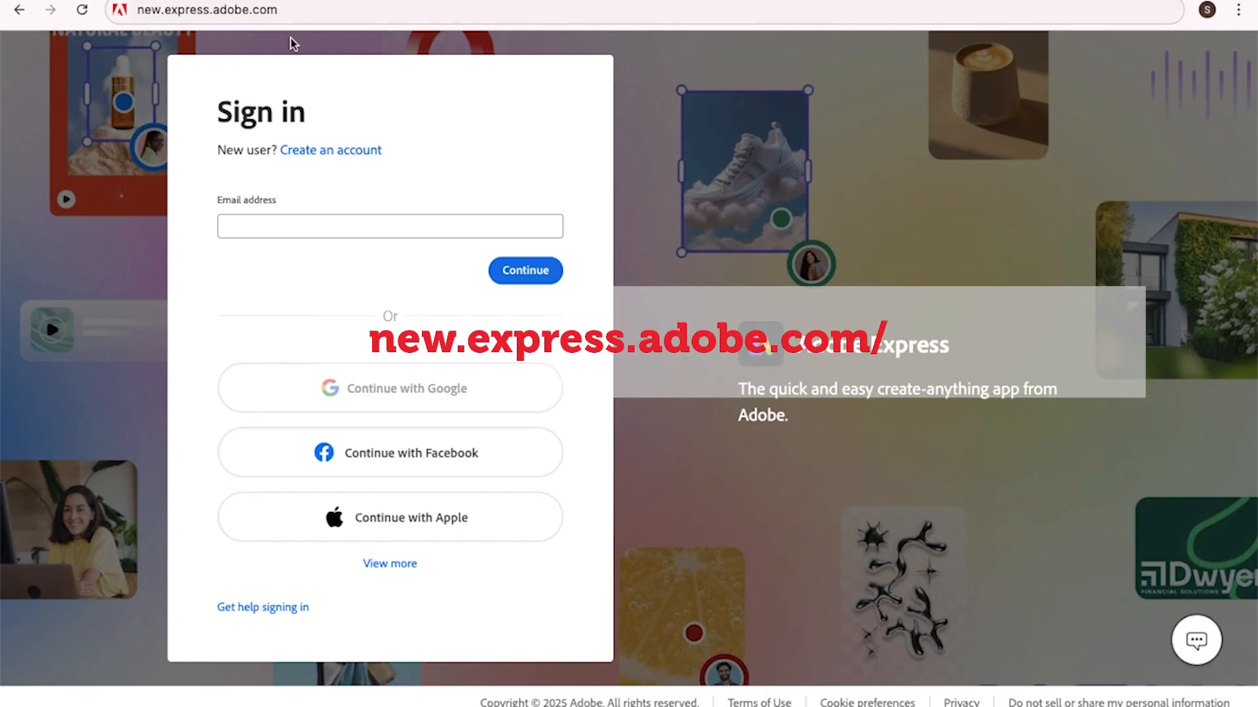
# Sign in to Adobe Express with the saved university email address
pyautogui.click(249, 226)
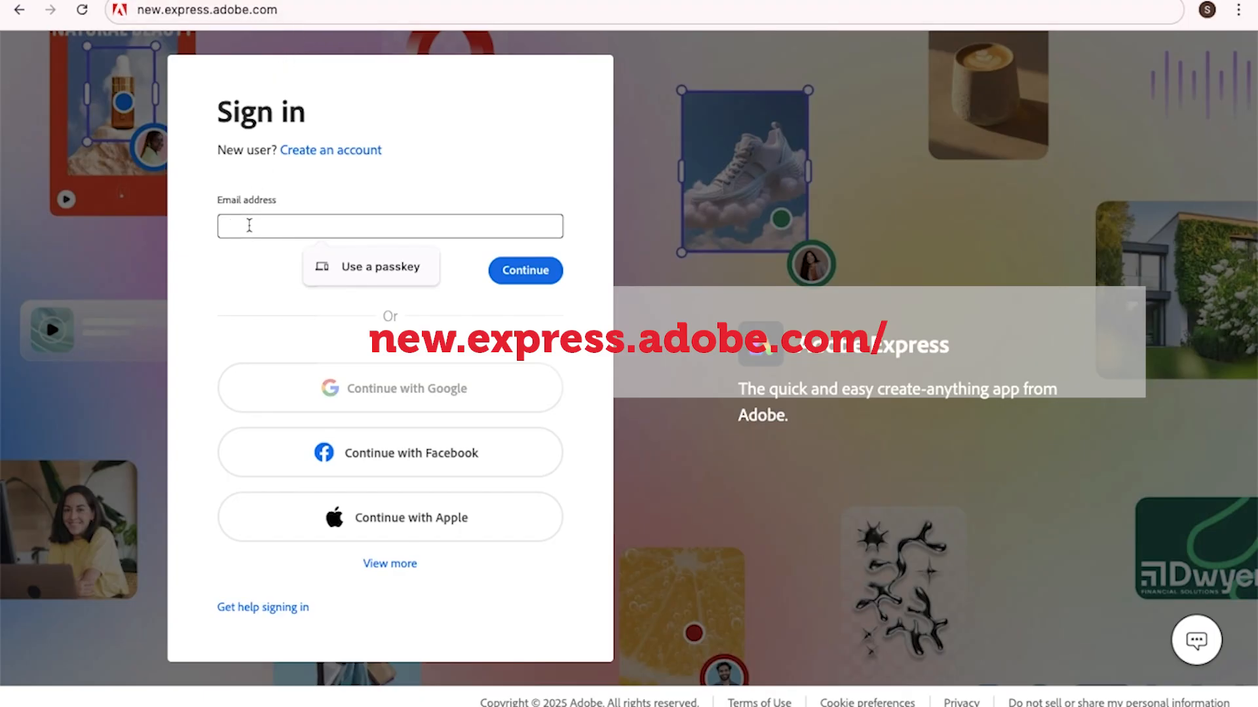
pyautogui.hotkey('ctrl', 'v')
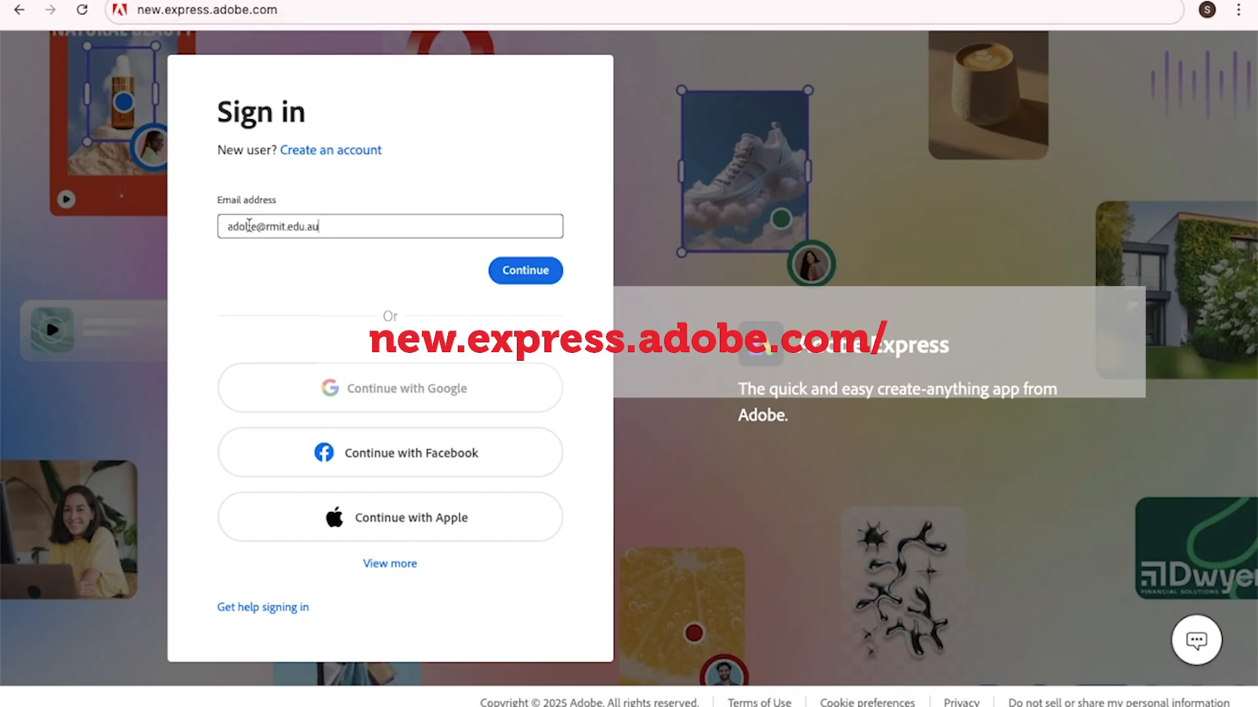
pyautogui.click(524, 270)
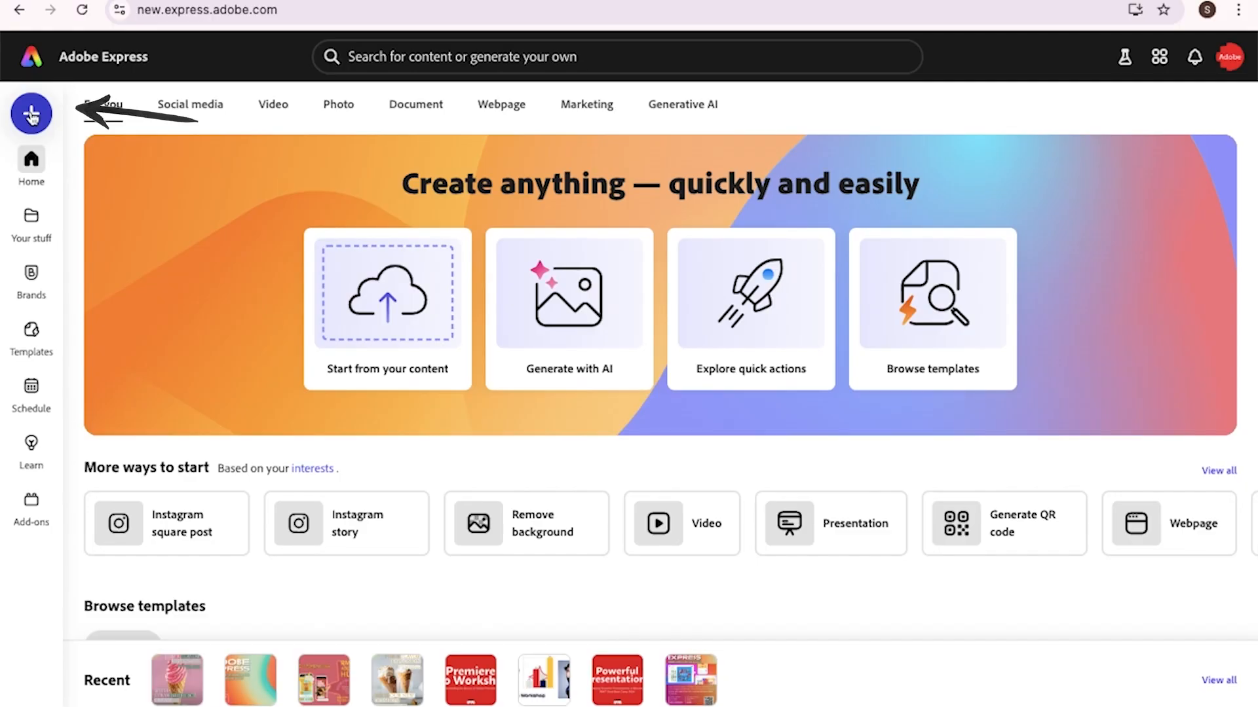
pyautogui.moveTo(35, 229)
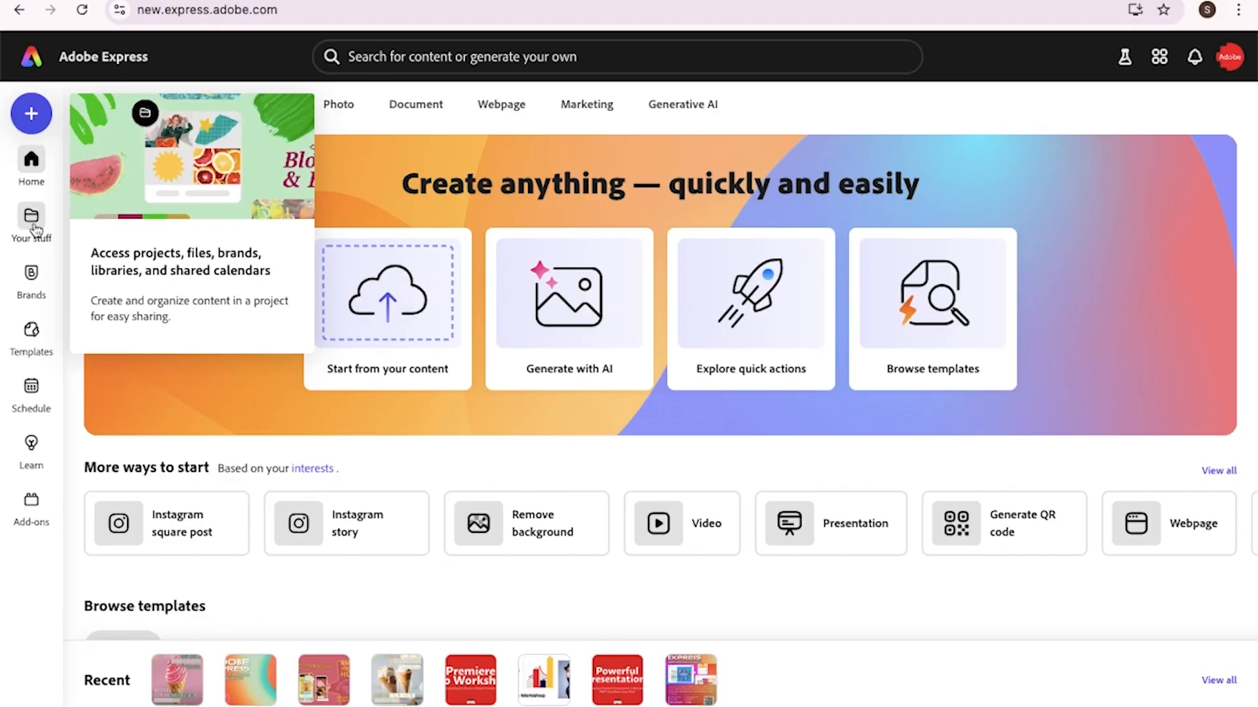
pyautogui.click(1195, 58)
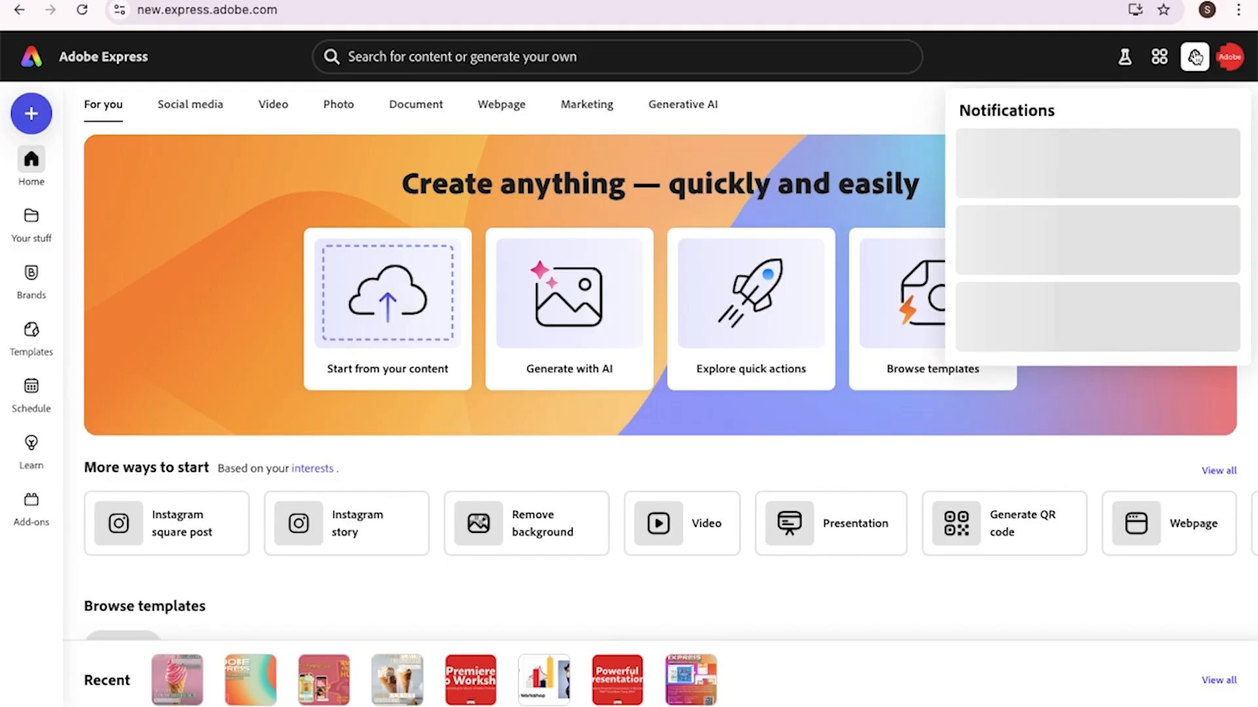
pyautogui.click(1151, 196)
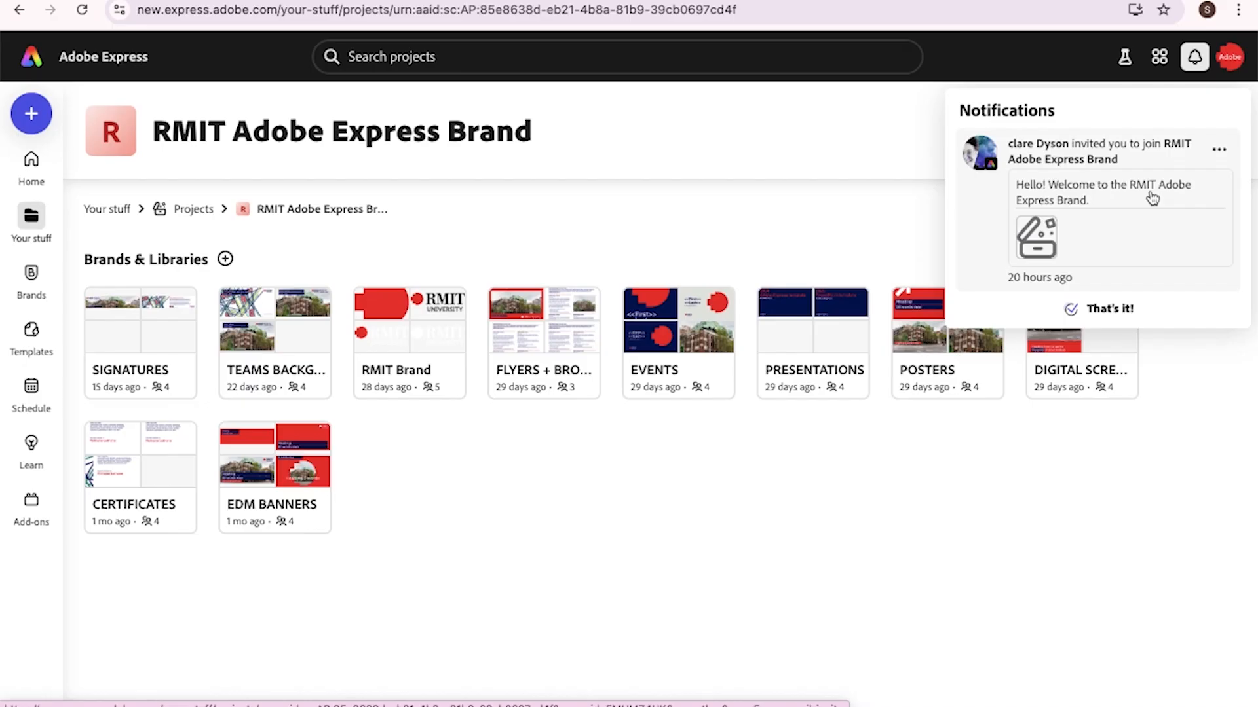
pyautogui.click(1195, 59)
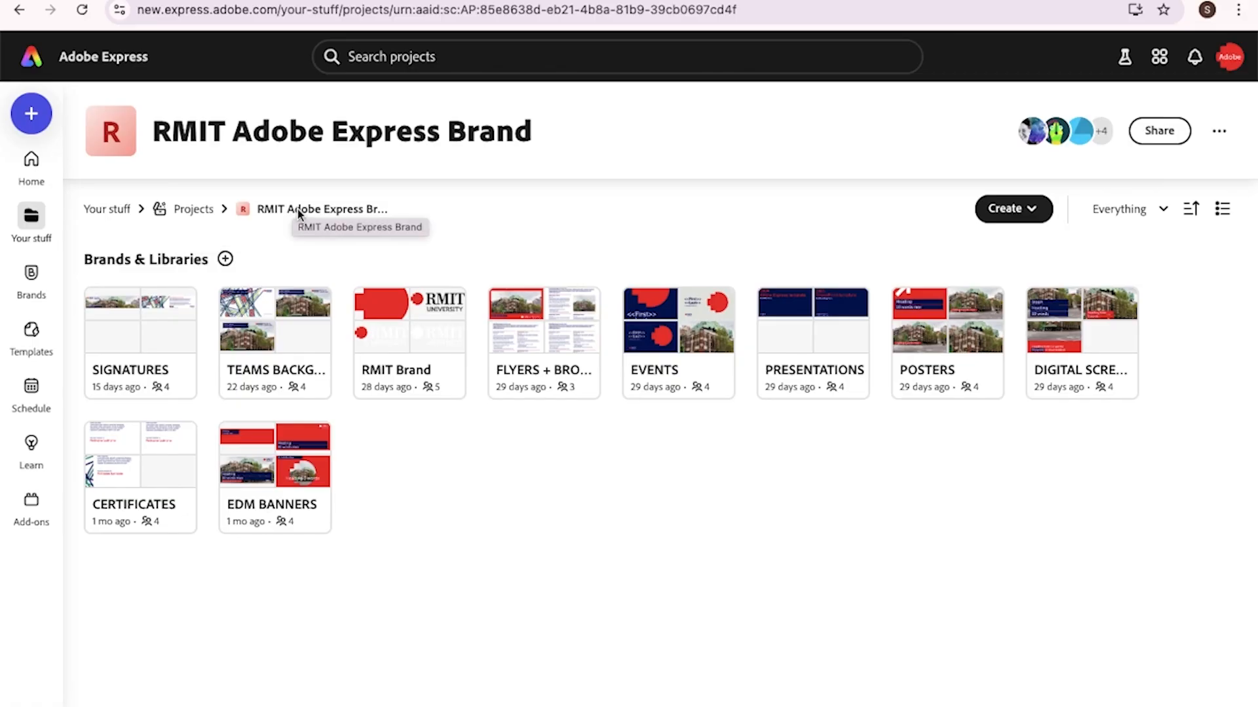
pyautogui.click(31, 58)
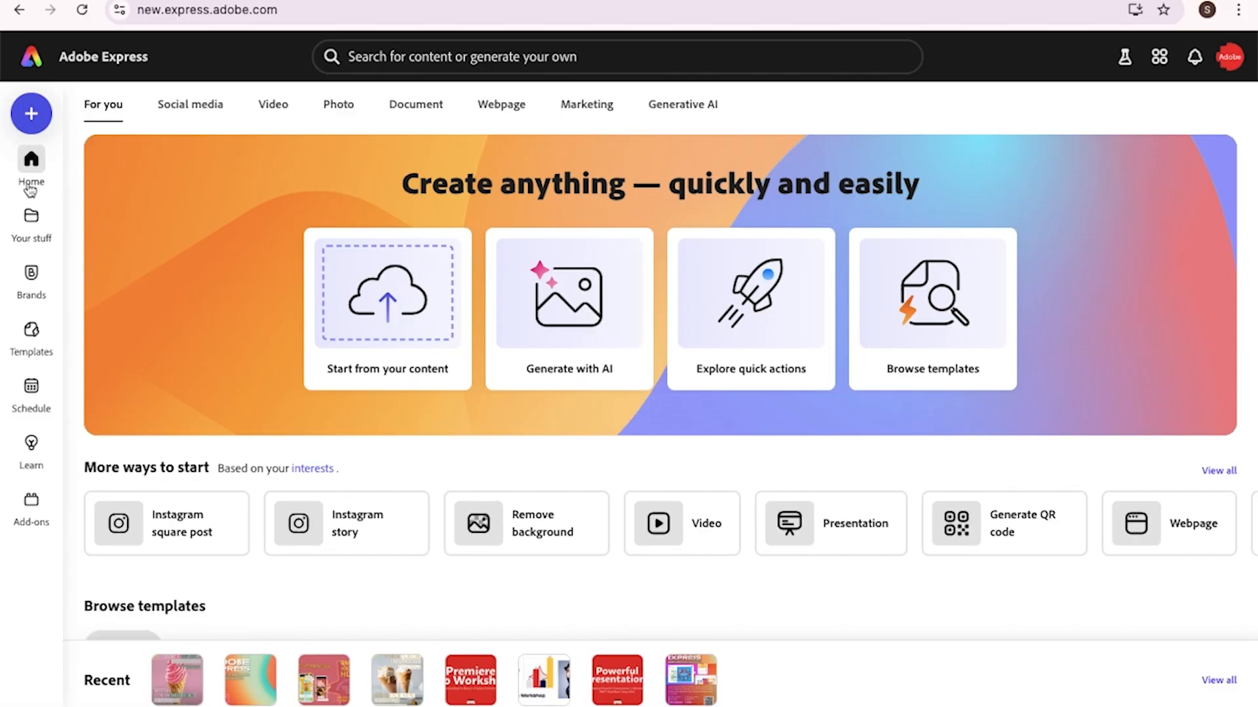
# Open the RMIT Adobe Express Brand project from Your stuff > Projects
pyautogui.click(31, 221)
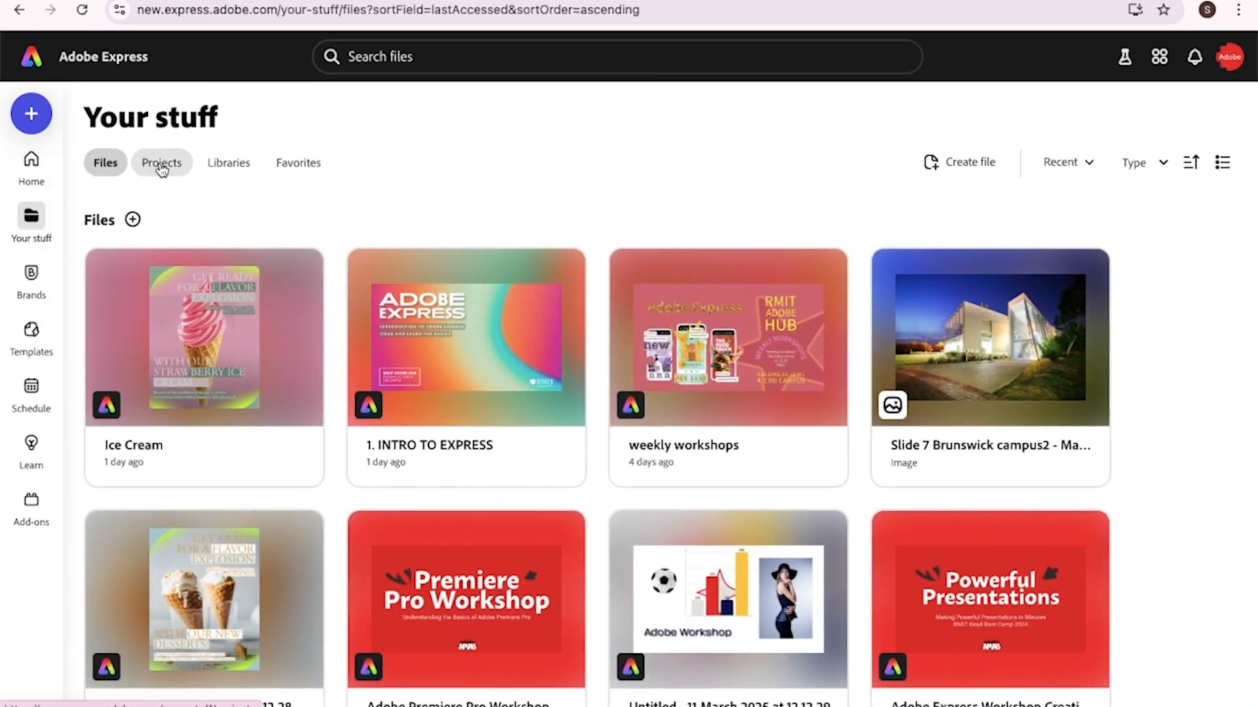
pyautogui.click(162, 164)
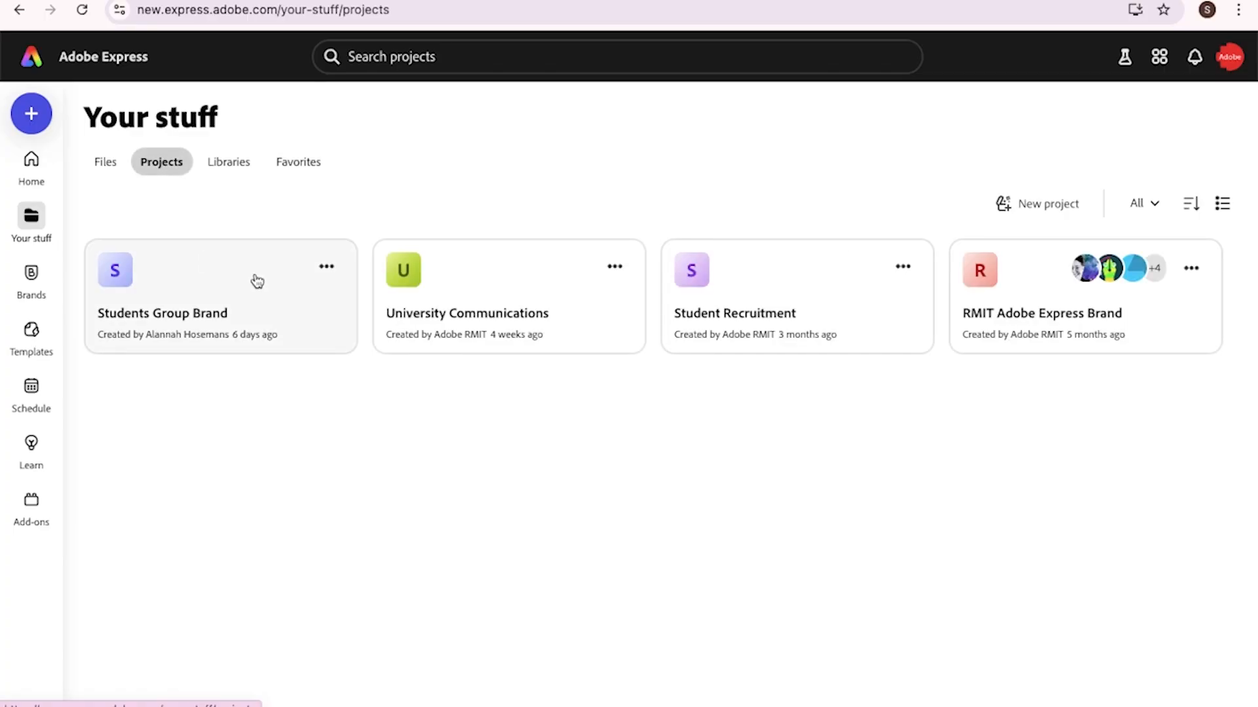
pyautogui.click(1051, 317)
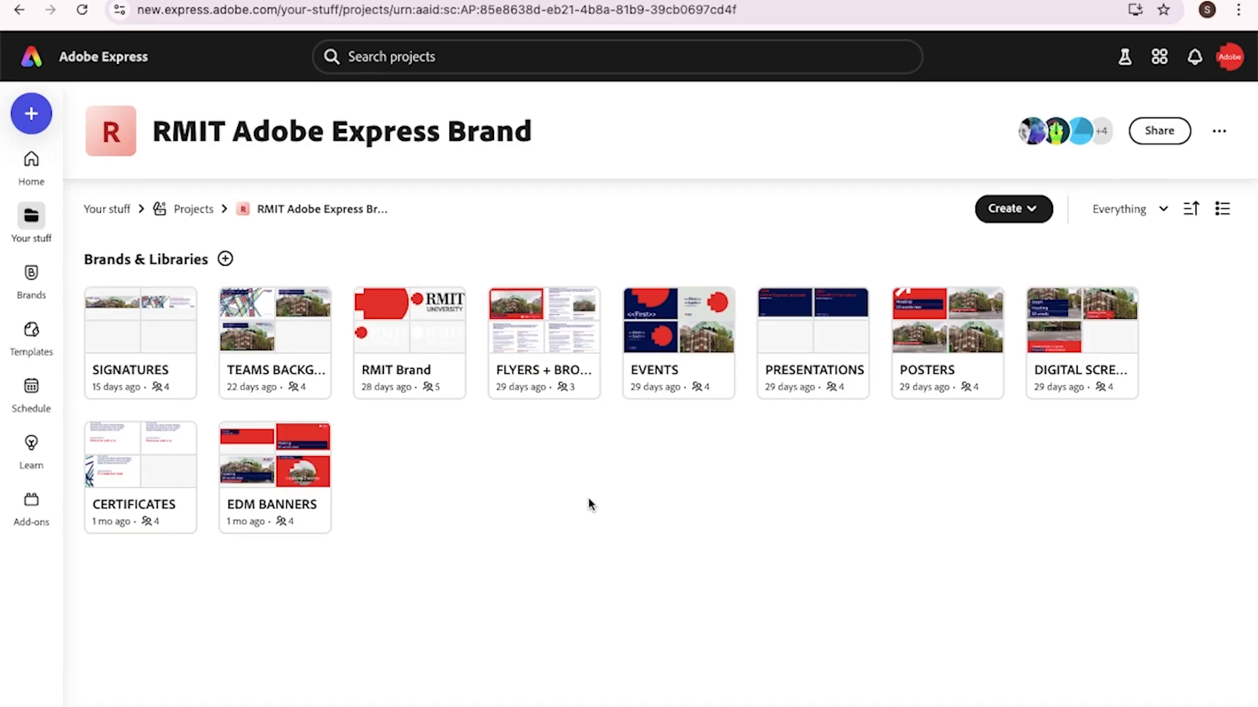
# In the SIGNATURES library, view the Email signature (650px x 150x) template's details
pyautogui.click(144, 370)
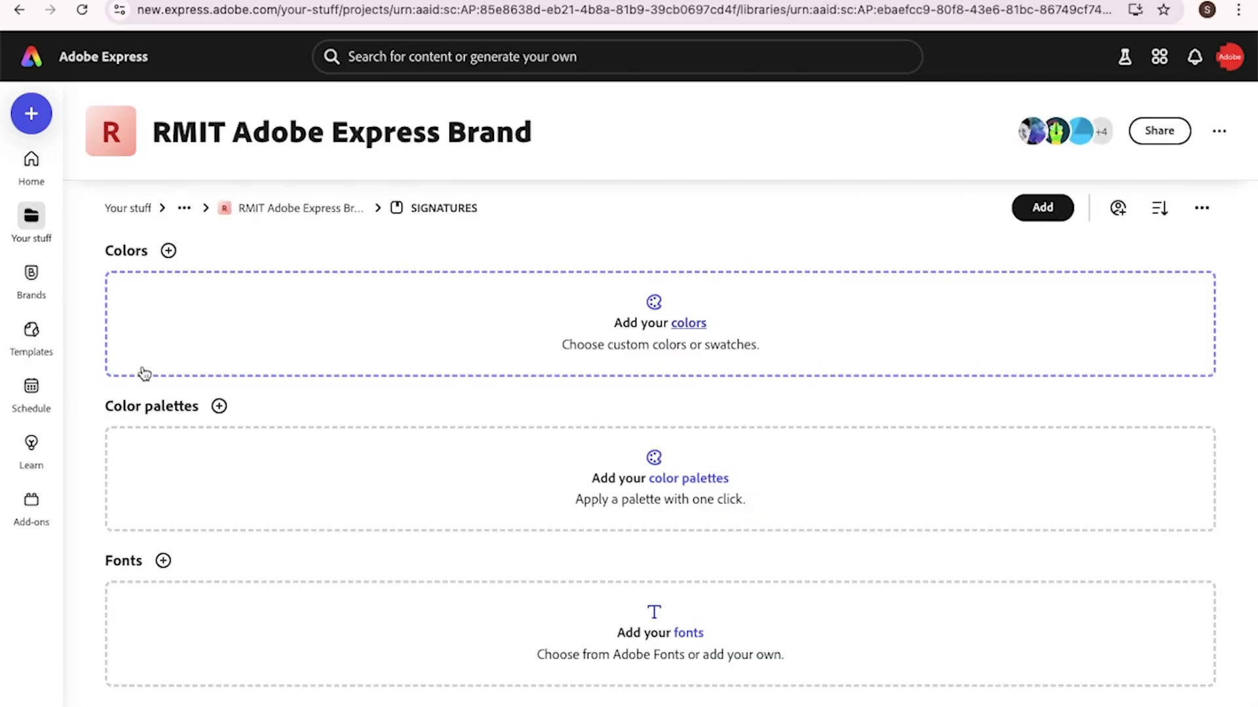
pyautogui.scroll(-5, 144, 372)
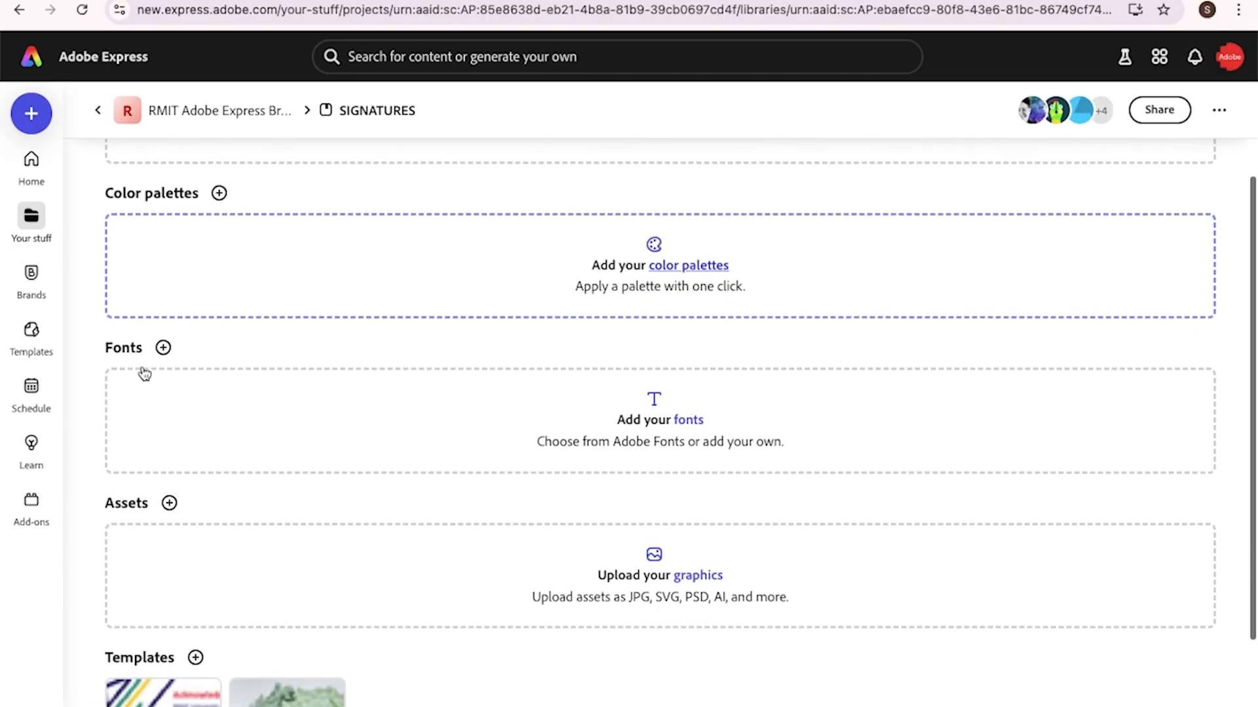
pyautogui.scroll(-1, 144, 374)
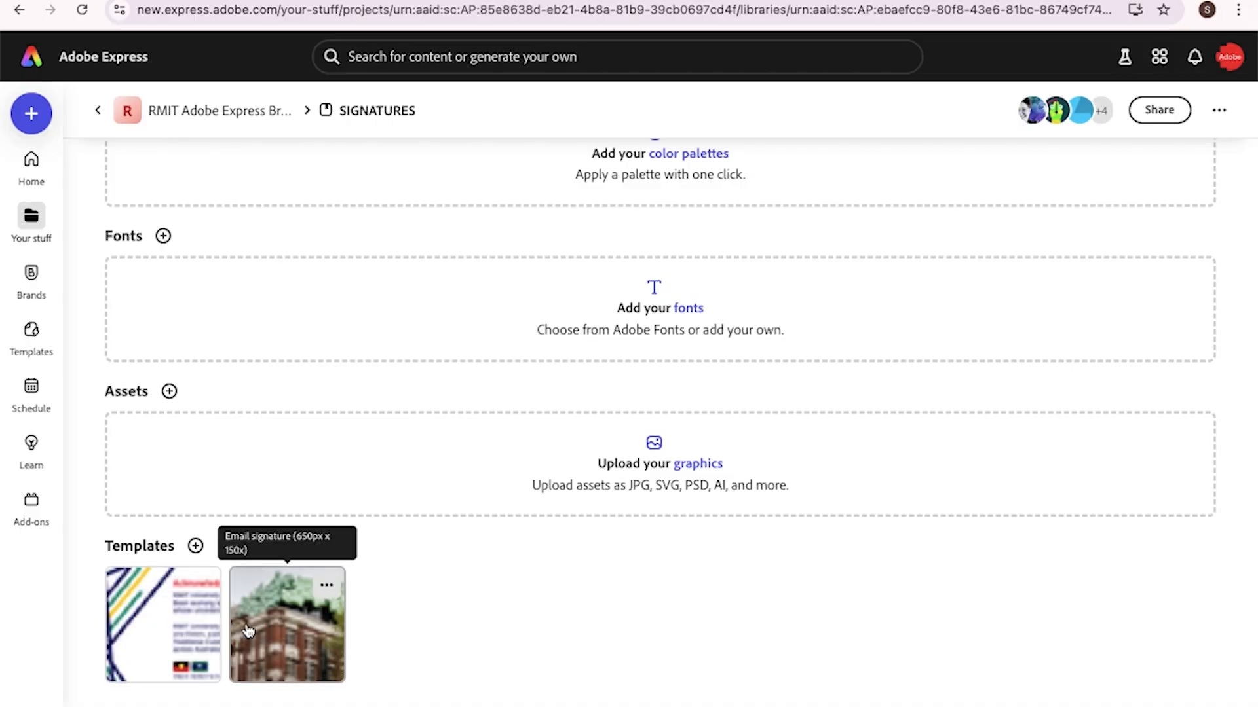
pyautogui.click(287, 624)
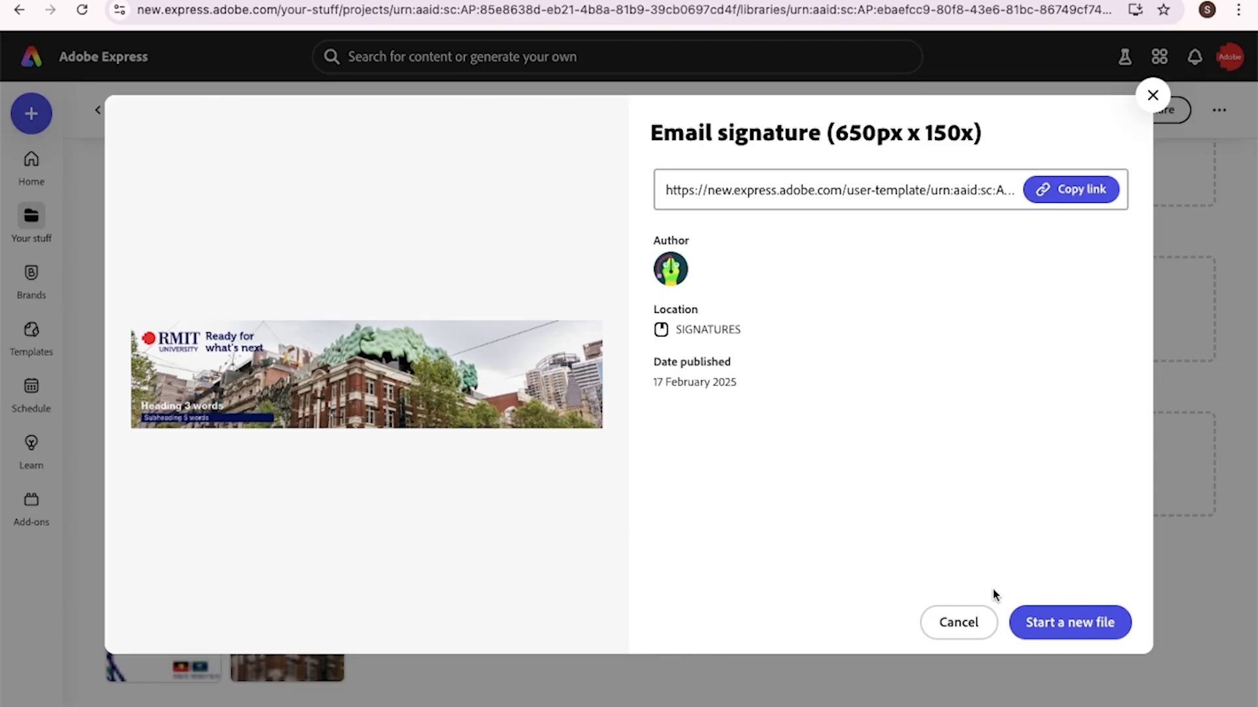
# Start a new file from the Email signature template
pyautogui.click(1047, 625)
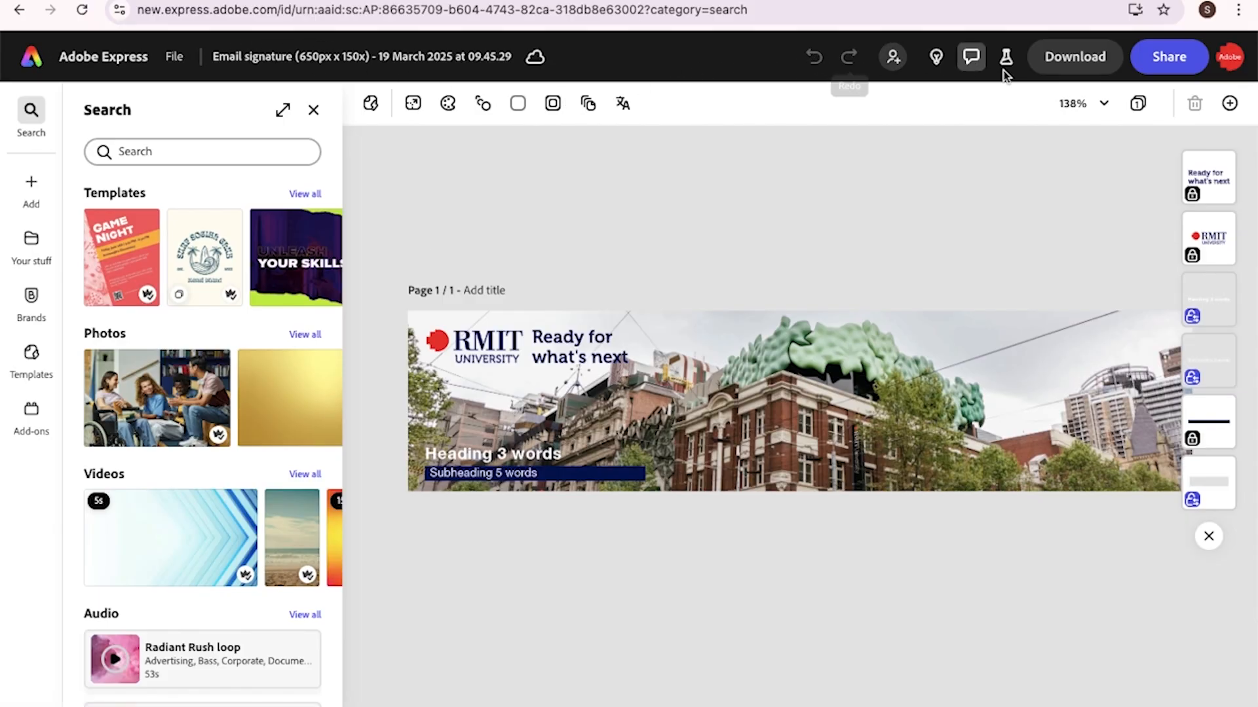
# Look at the zoom and add-content options without changing anything
pyautogui.moveTo(1179, 60)
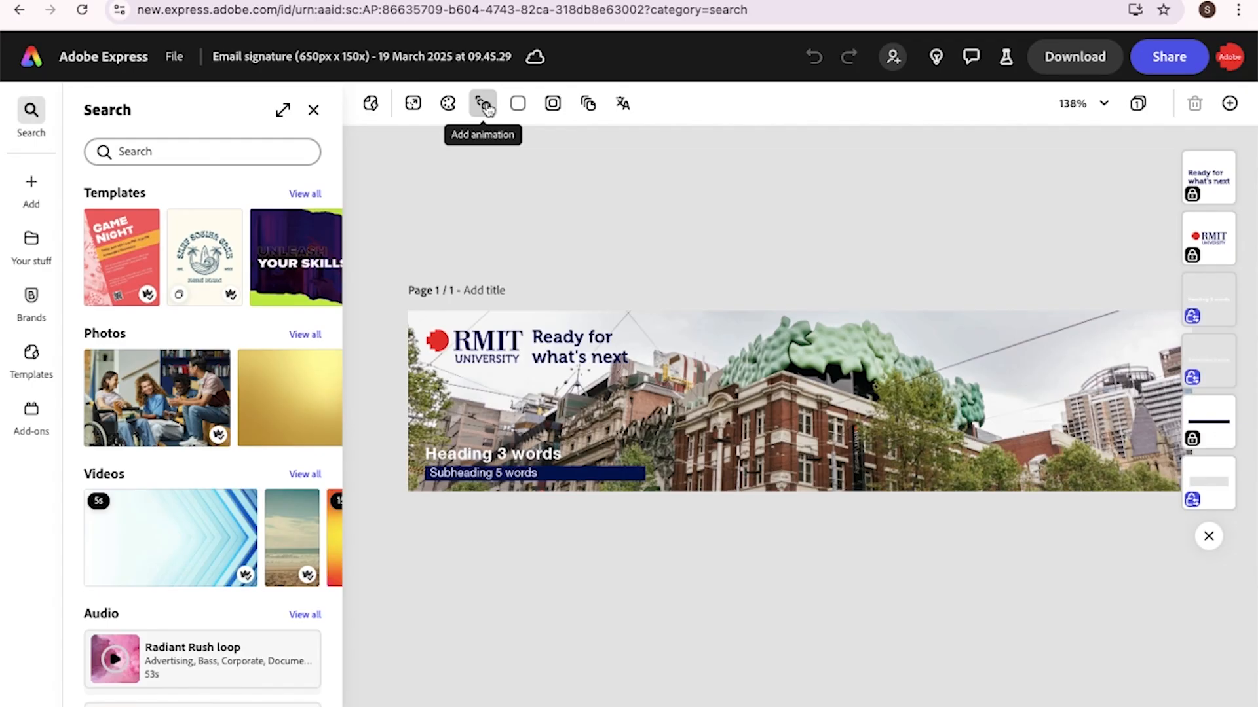
pyautogui.click(1084, 110)
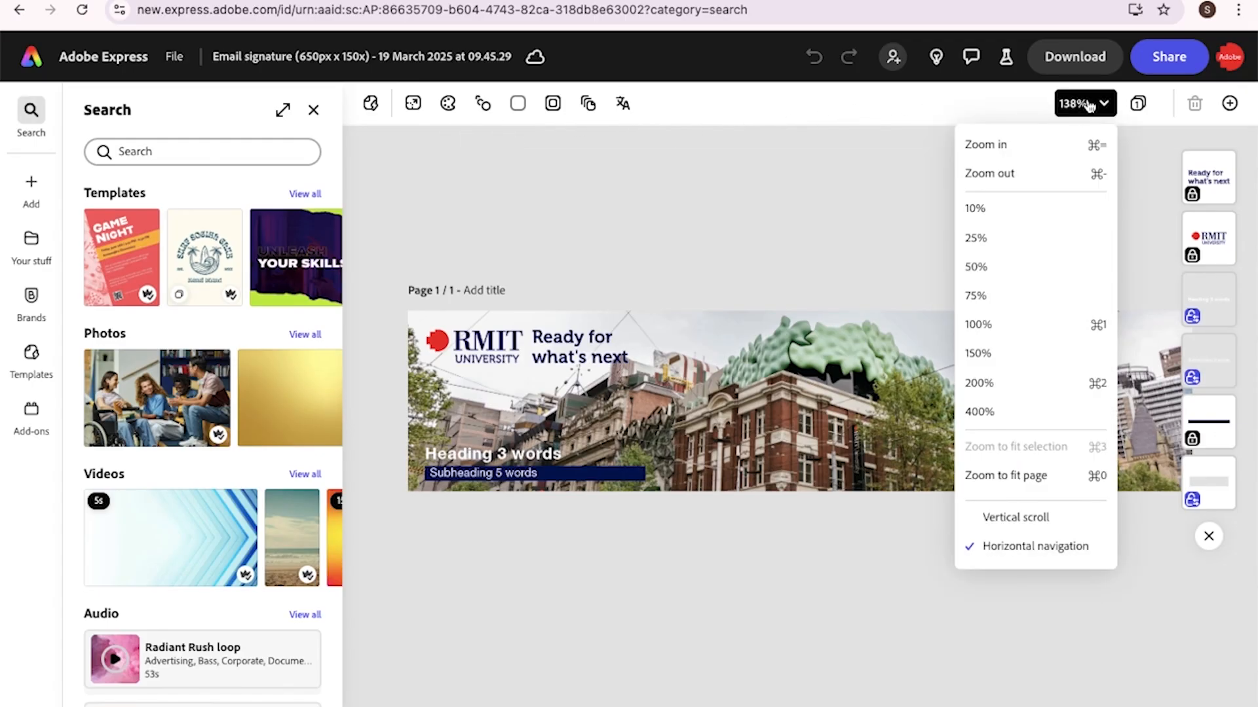
pyautogui.click(1087, 106)
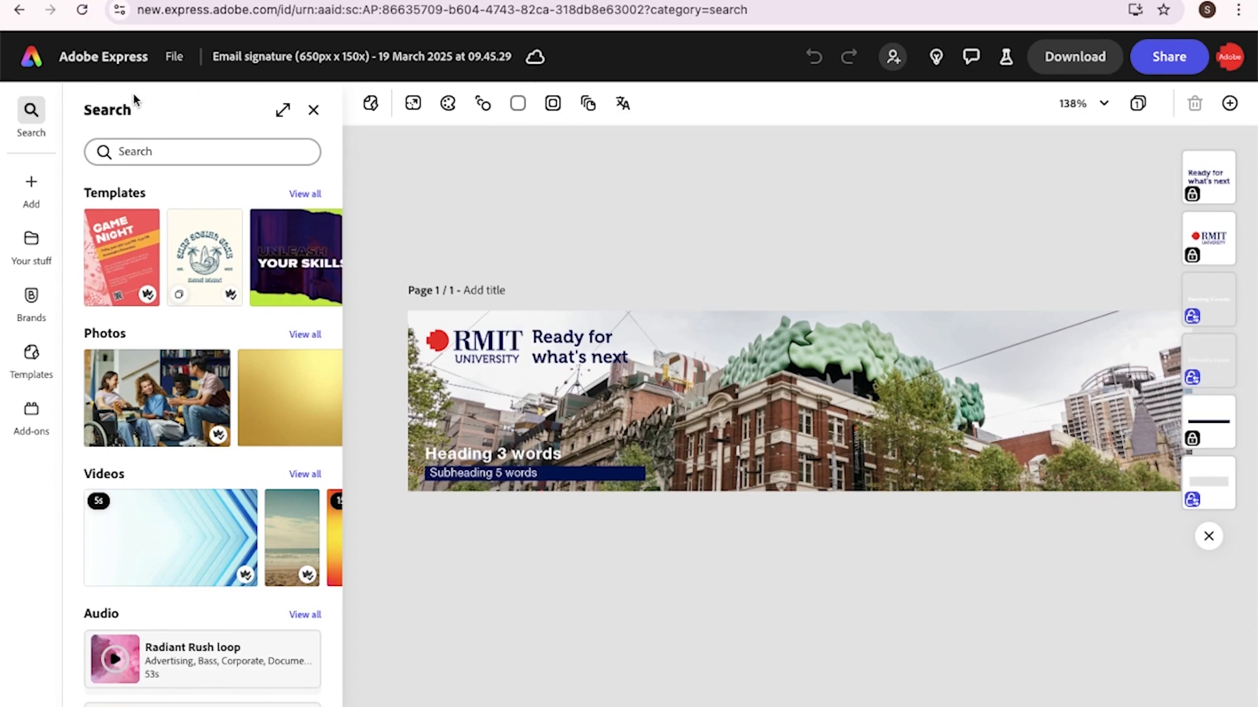
pyautogui.click(34, 190)
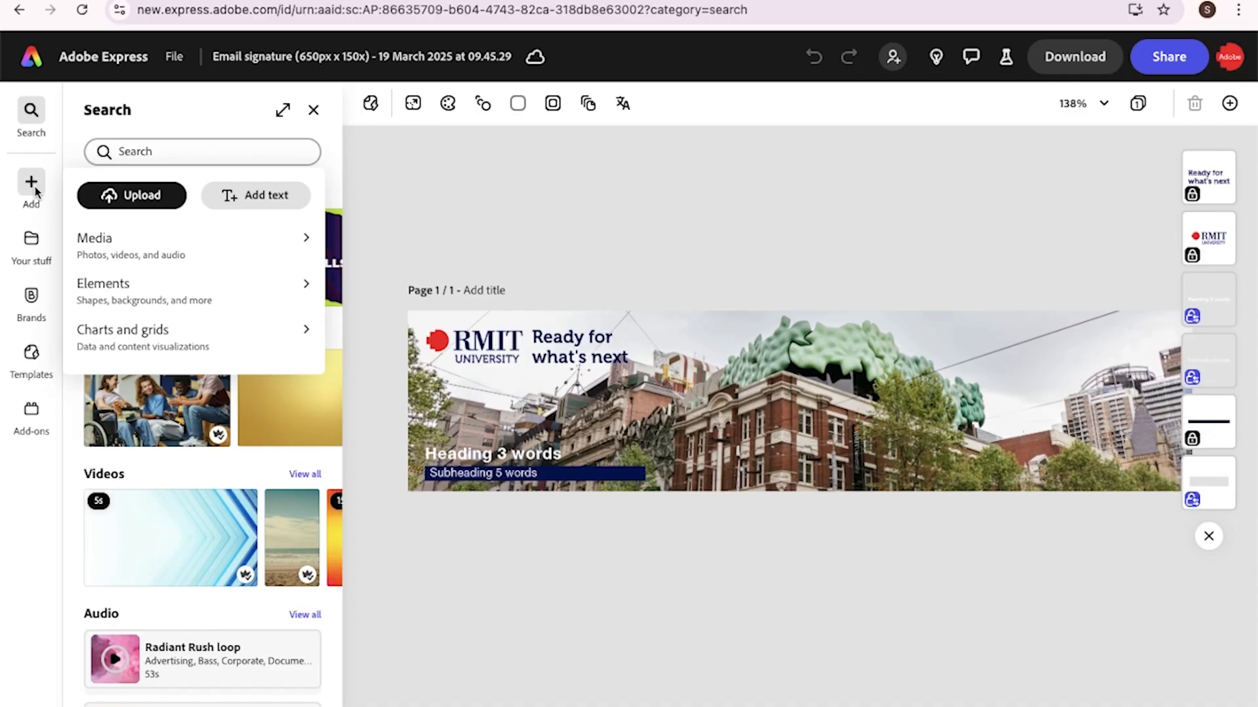
pyautogui.click(37, 184)
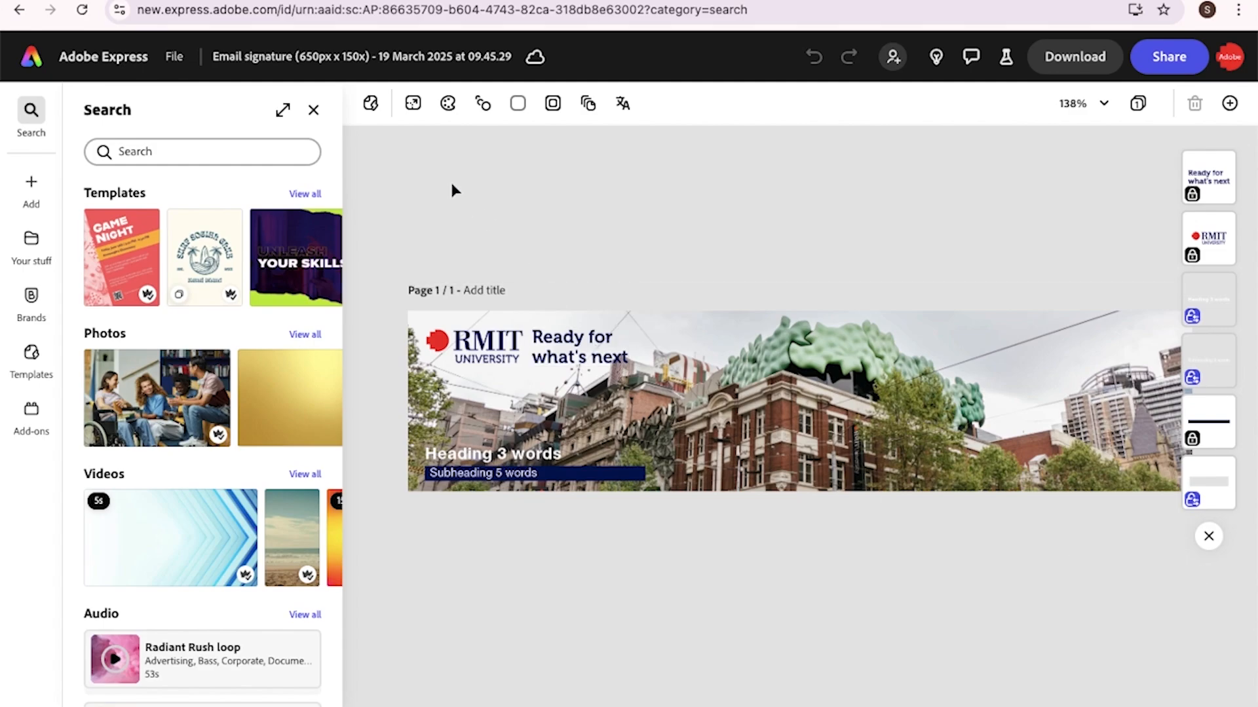
# Close the side panel to give the banner canvas more room
pyautogui.click(314, 111)
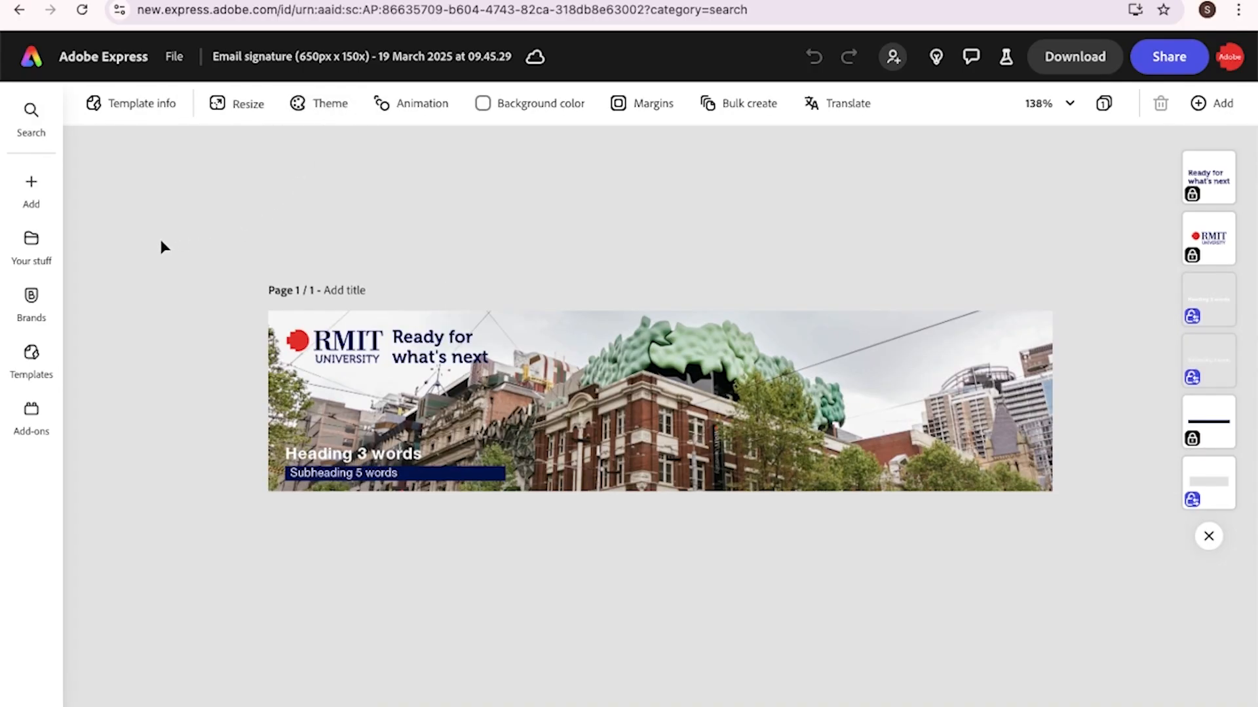
pyautogui.click(44, 113)
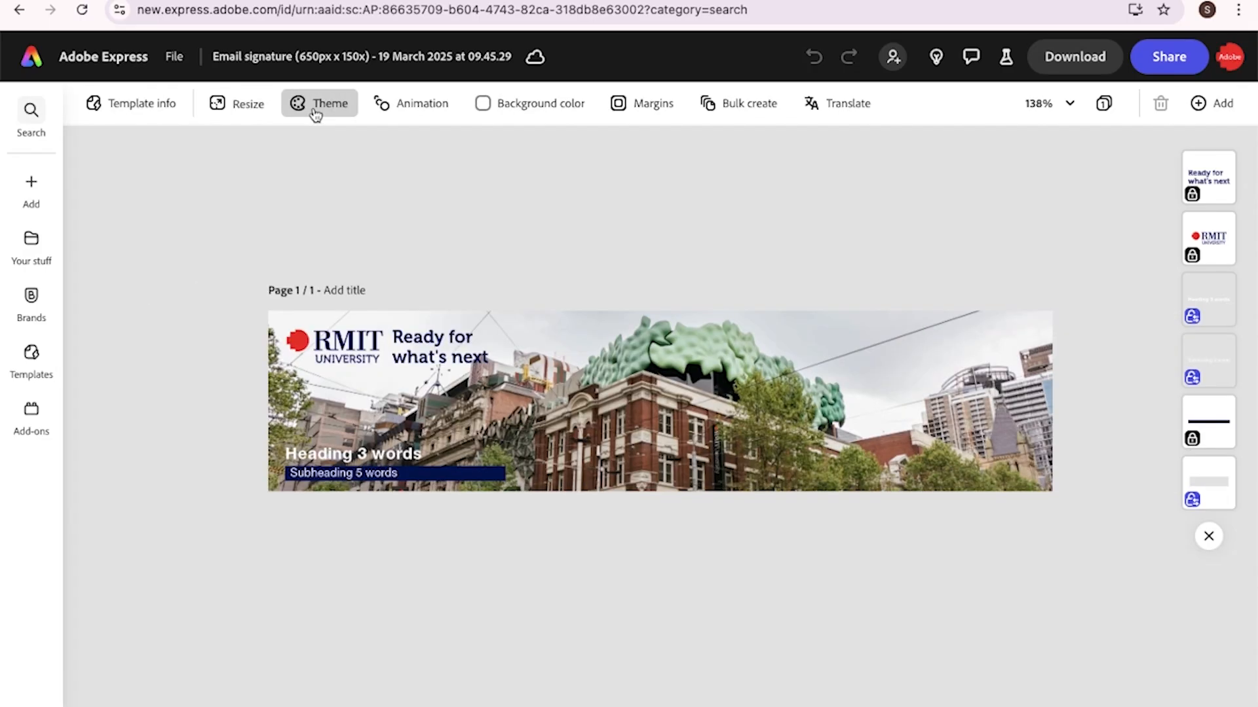
pyautogui.click(315, 109)
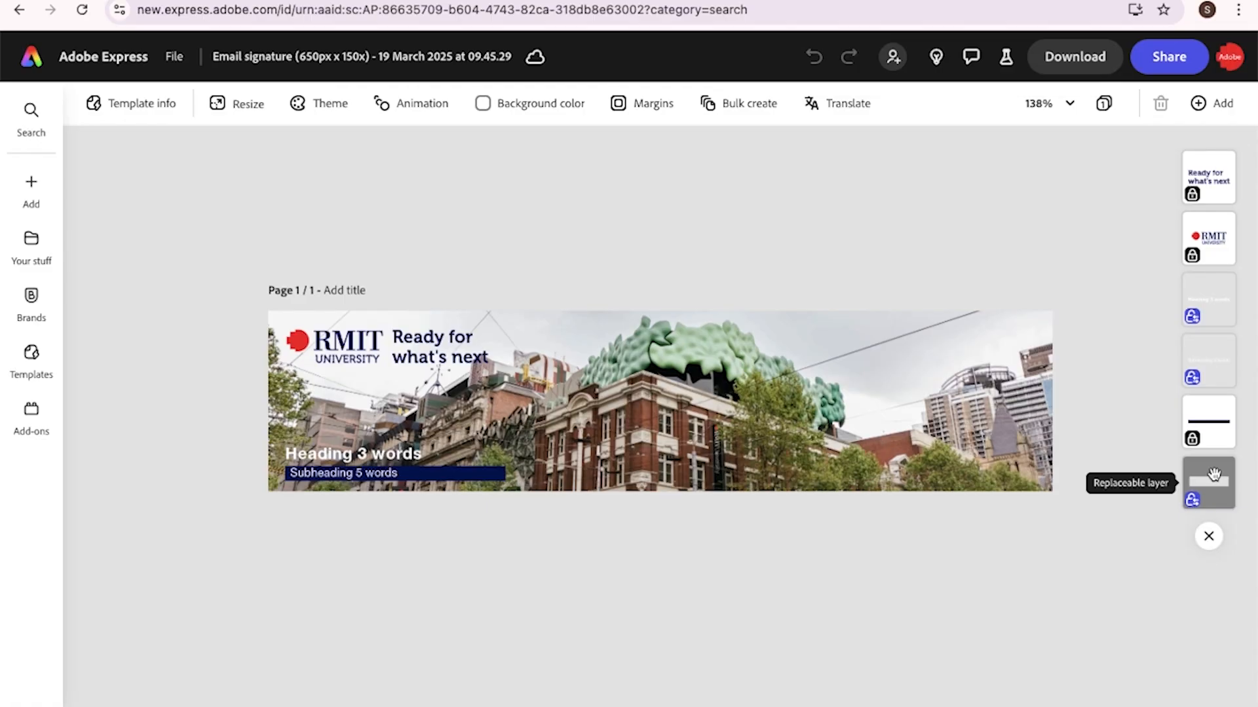
# Re-expand the layer list and select the 'Heading 3 words' layer to replace its text
pyautogui.click(1208, 536)
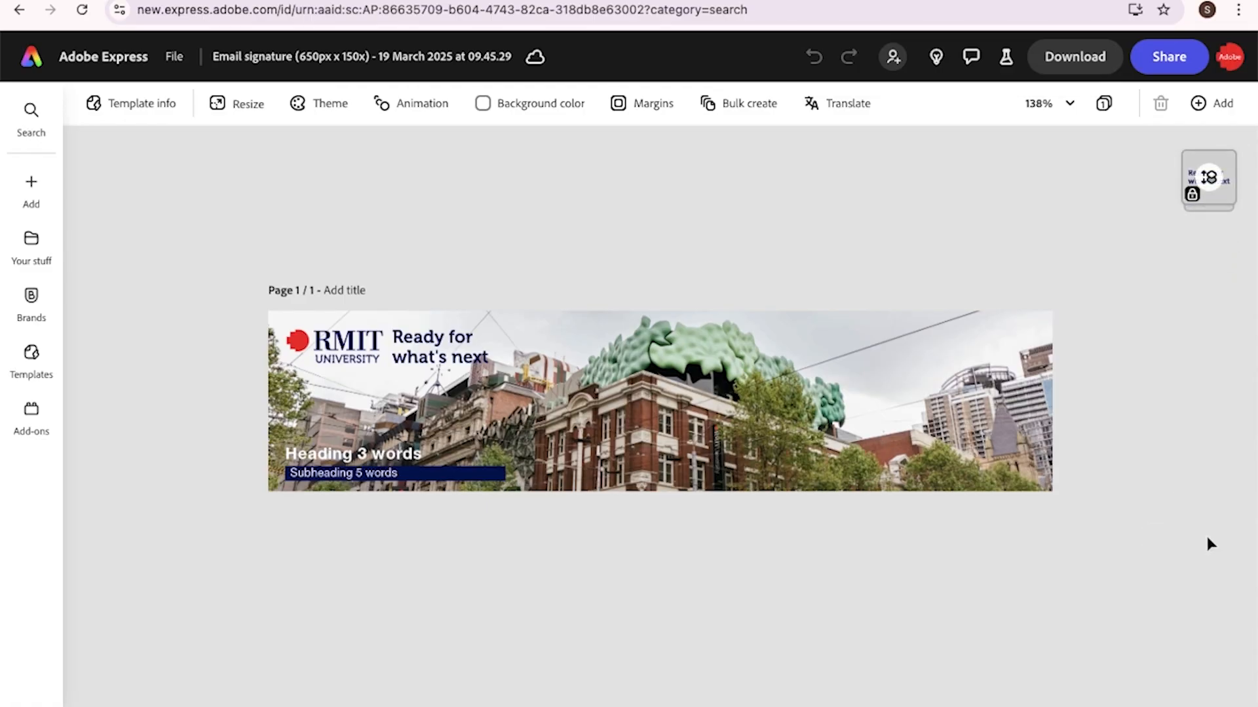
pyautogui.click(1212, 187)
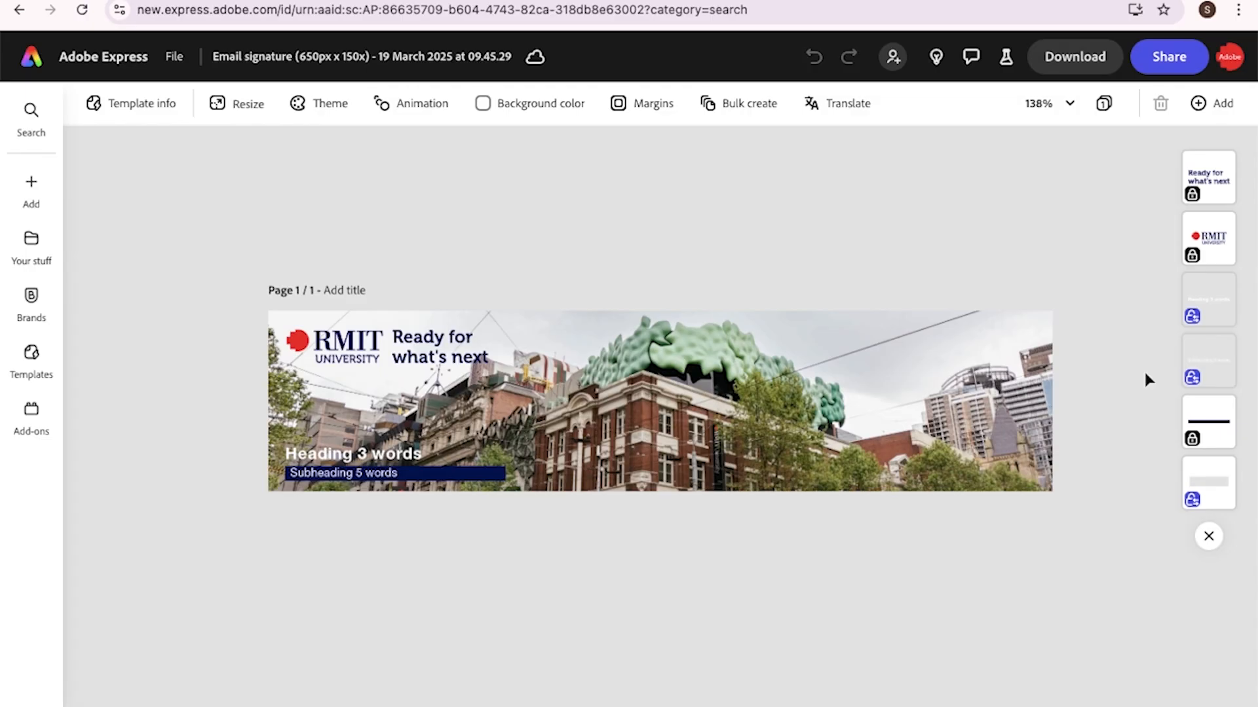
pyautogui.click(1204, 296)
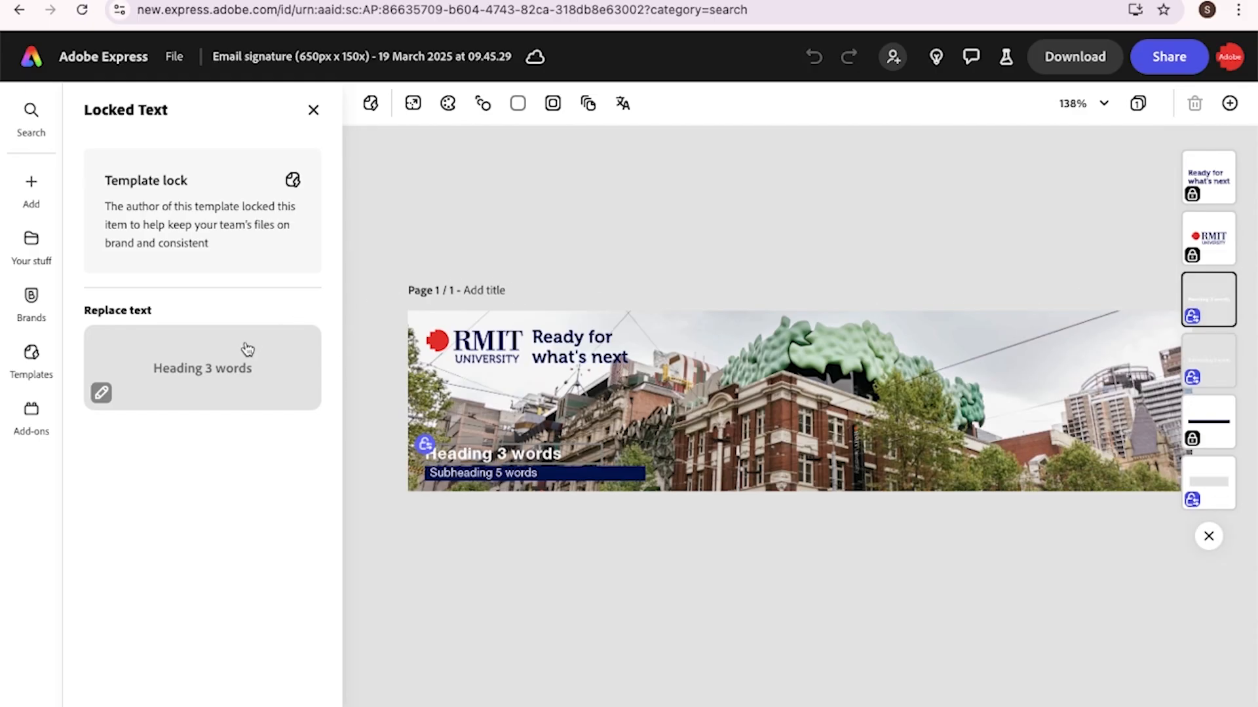
# Replace the heading with the person's first name and the subheading with 'Adobe Coach', then select the photo layer
pyautogui.click(101, 395)
pyautogui.write('S')
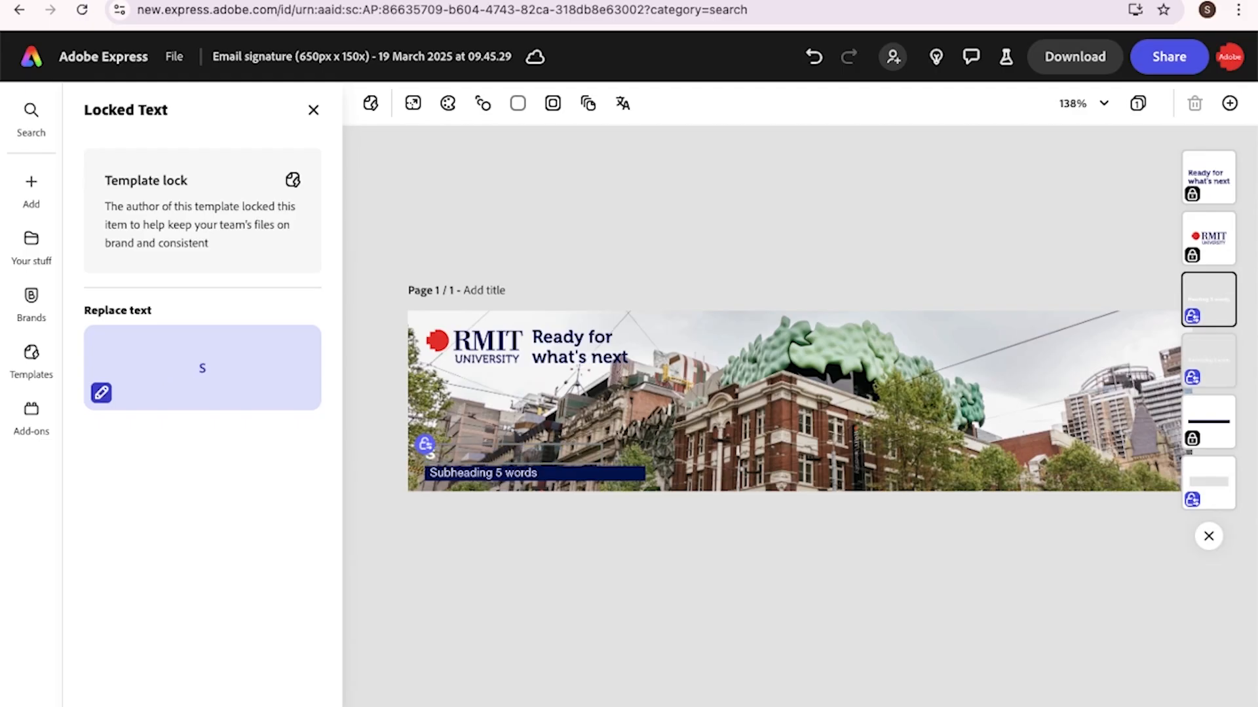
pyautogui.write('ophia')
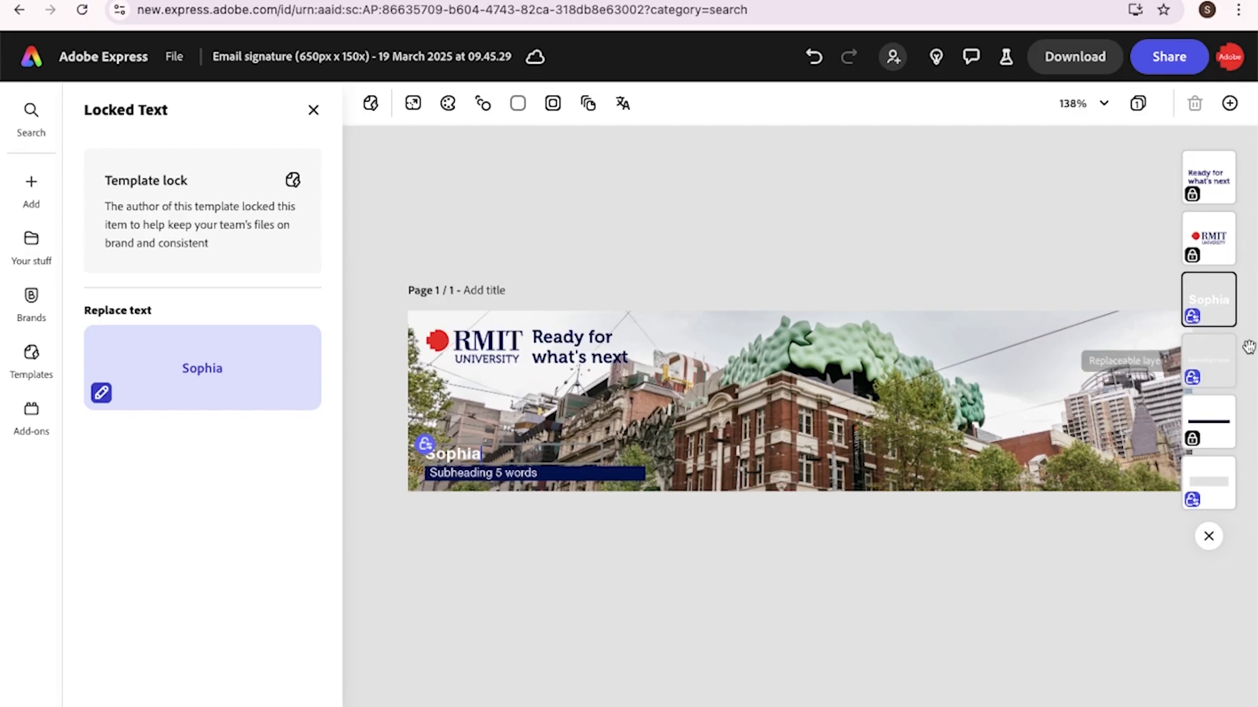
pyautogui.click(1216, 356)
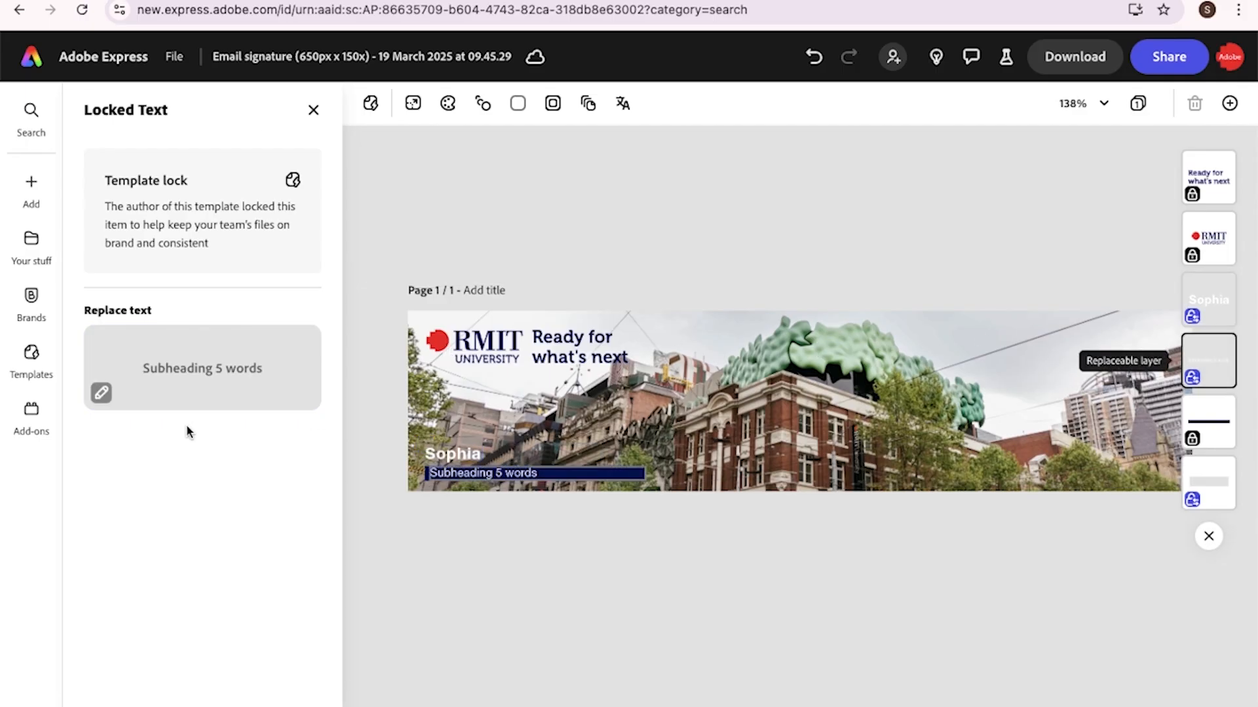
pyautogui.click(102, 394)
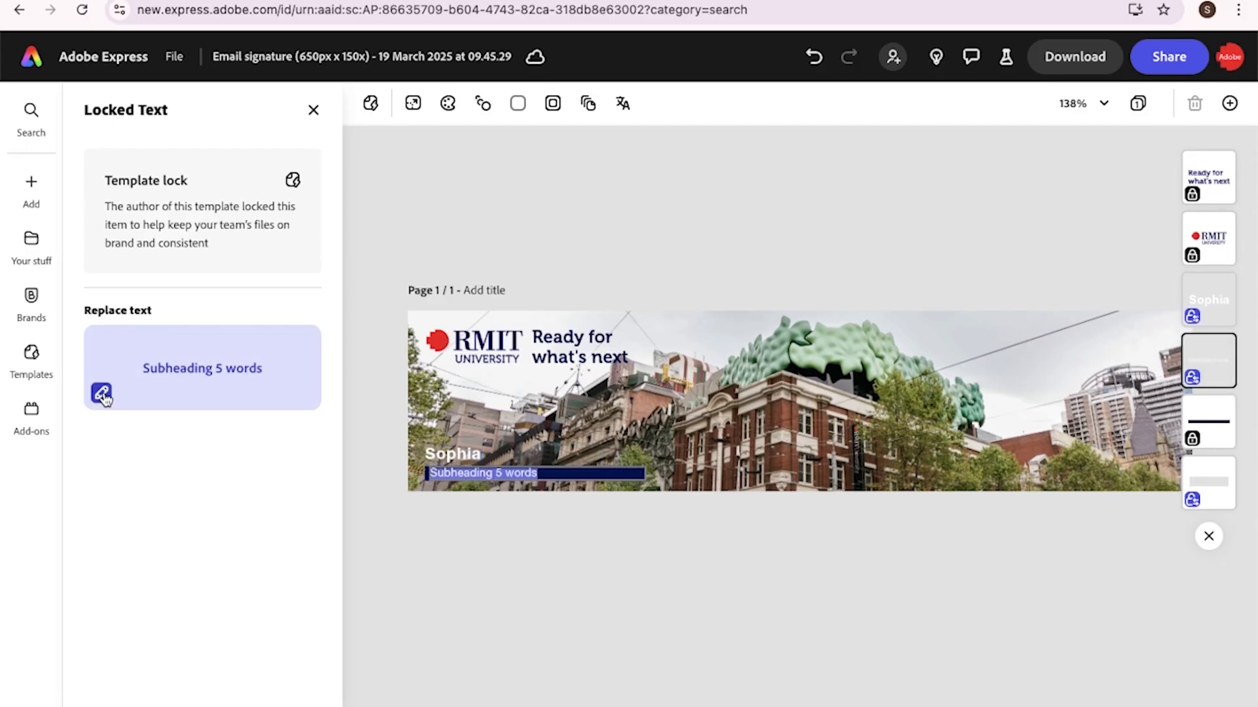
pyautogui.write('Adobe')
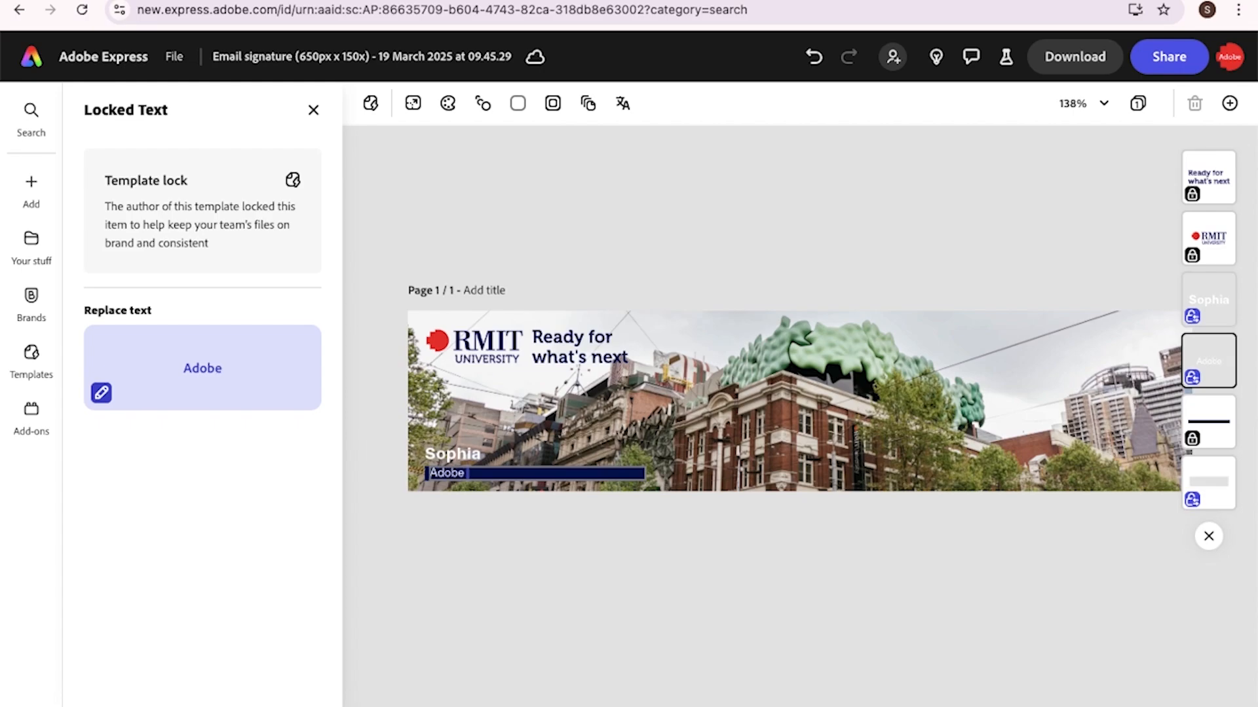
pyautogui.write(' Coach')
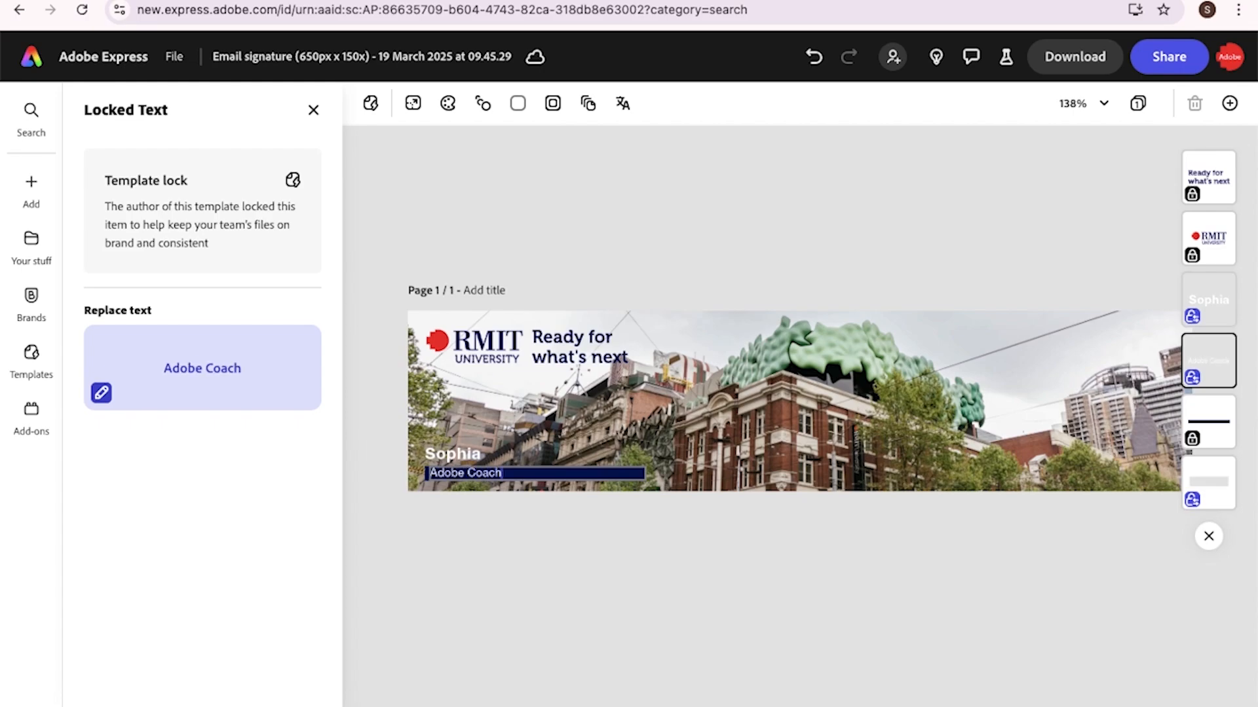
pyautogui.click(314, 110)
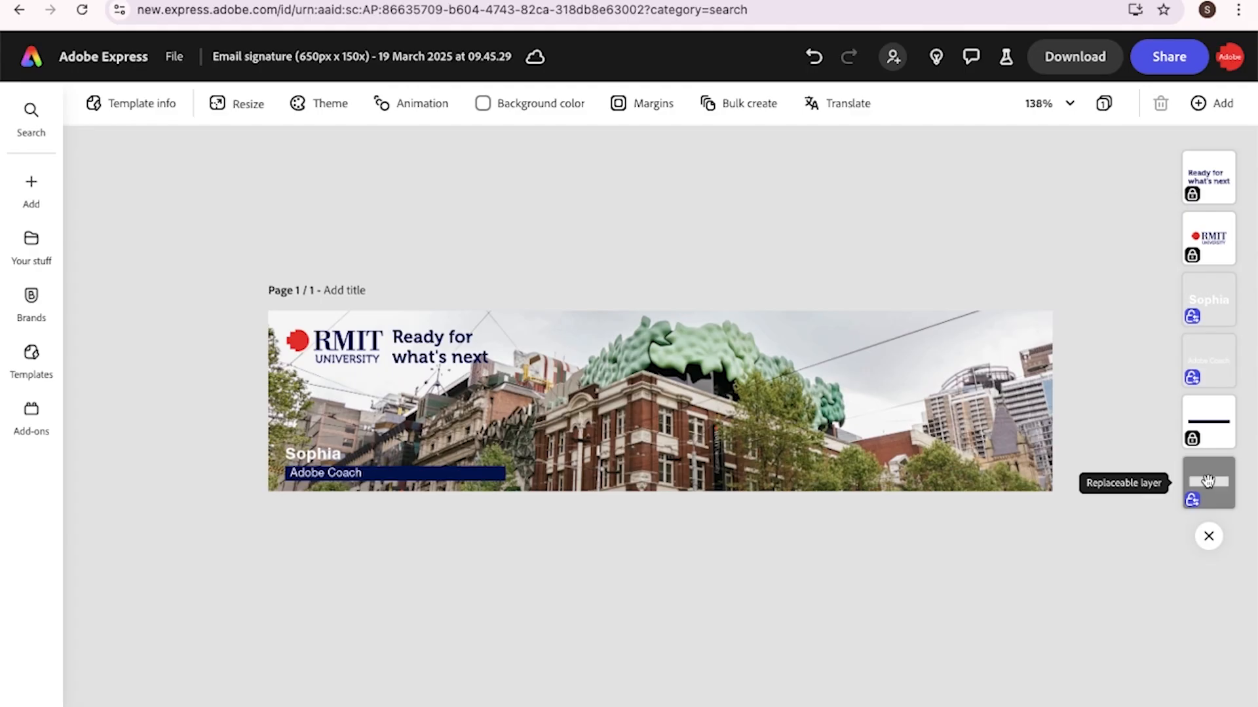
pyautogui.click(1208, 482)
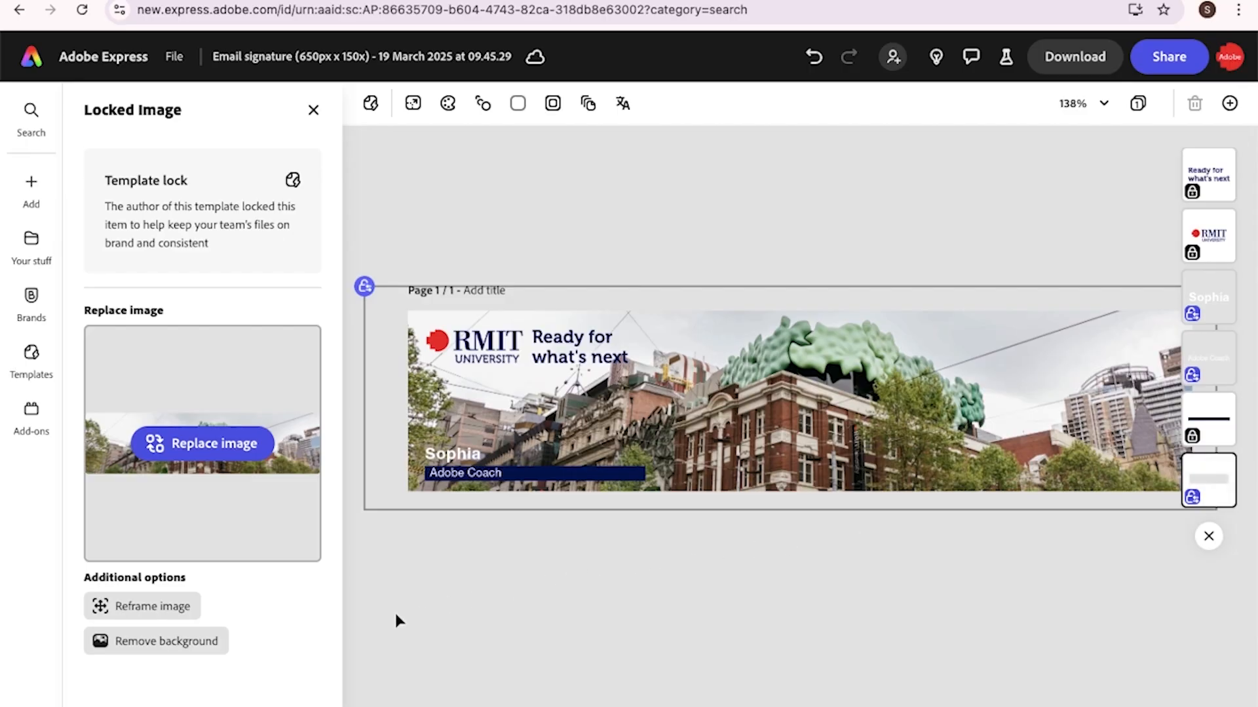
# Try removing the photo's background, restore it, and begin reframing the photo
pyautogui.click(160, 645)
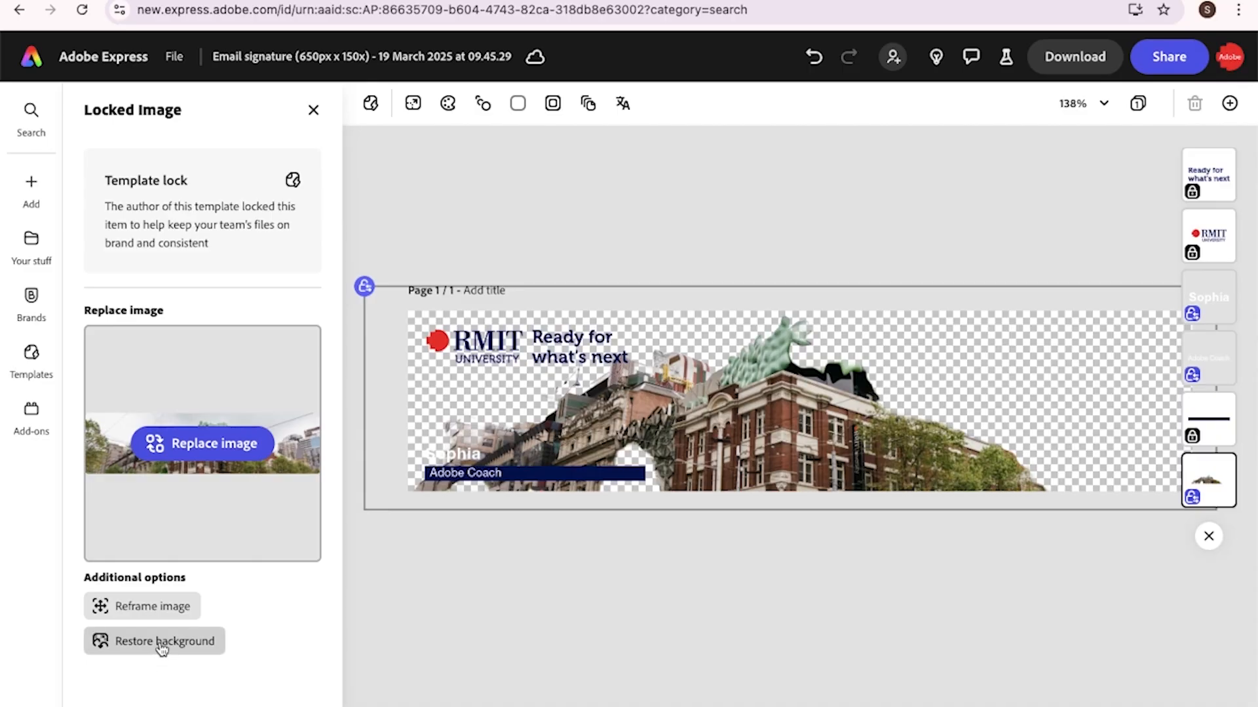
pyautogui.click(162, 648)
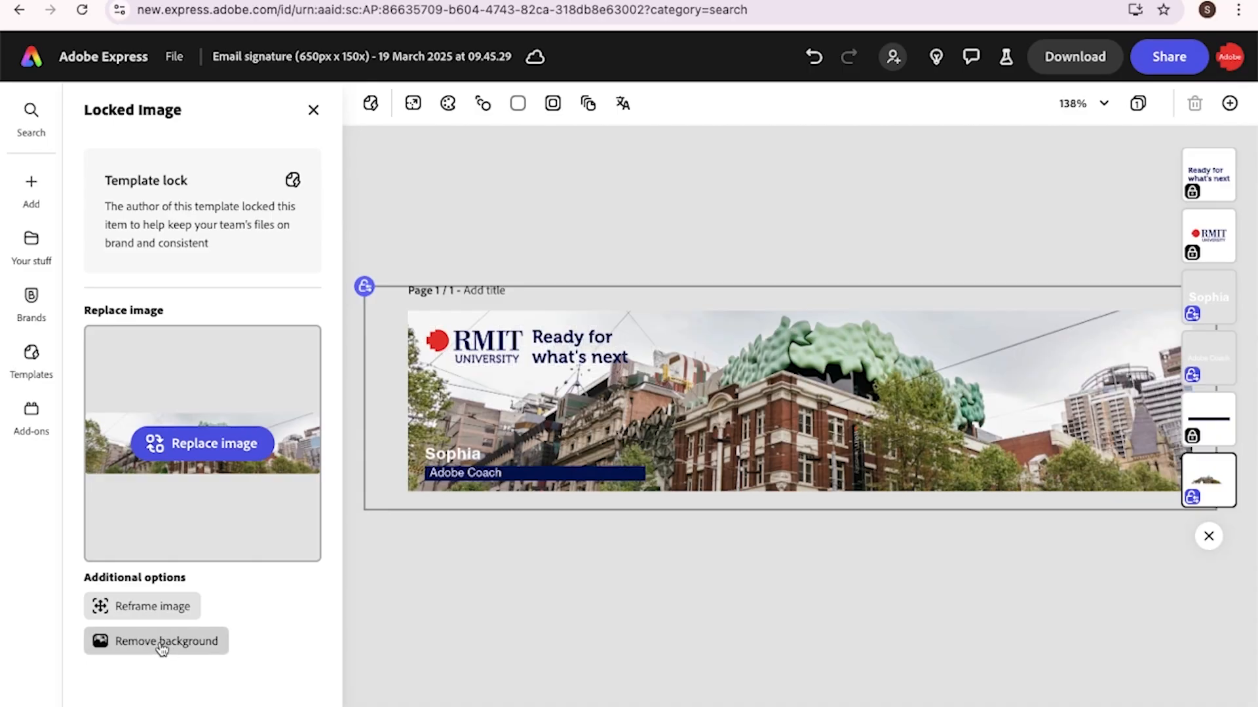
pyautogui.click(161, 607)
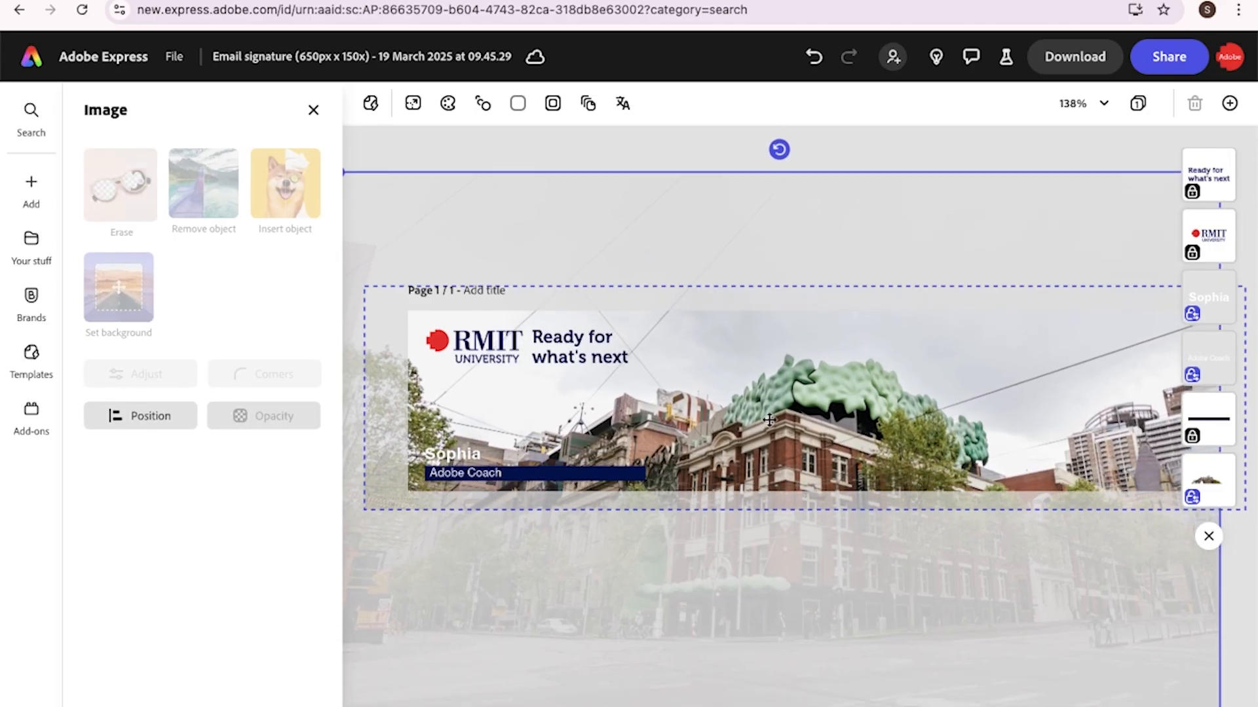
# Swap in Slide 7 Brunswick campus2.jpg as the background, then undo the replacement
pyautogui.click(314, 121)
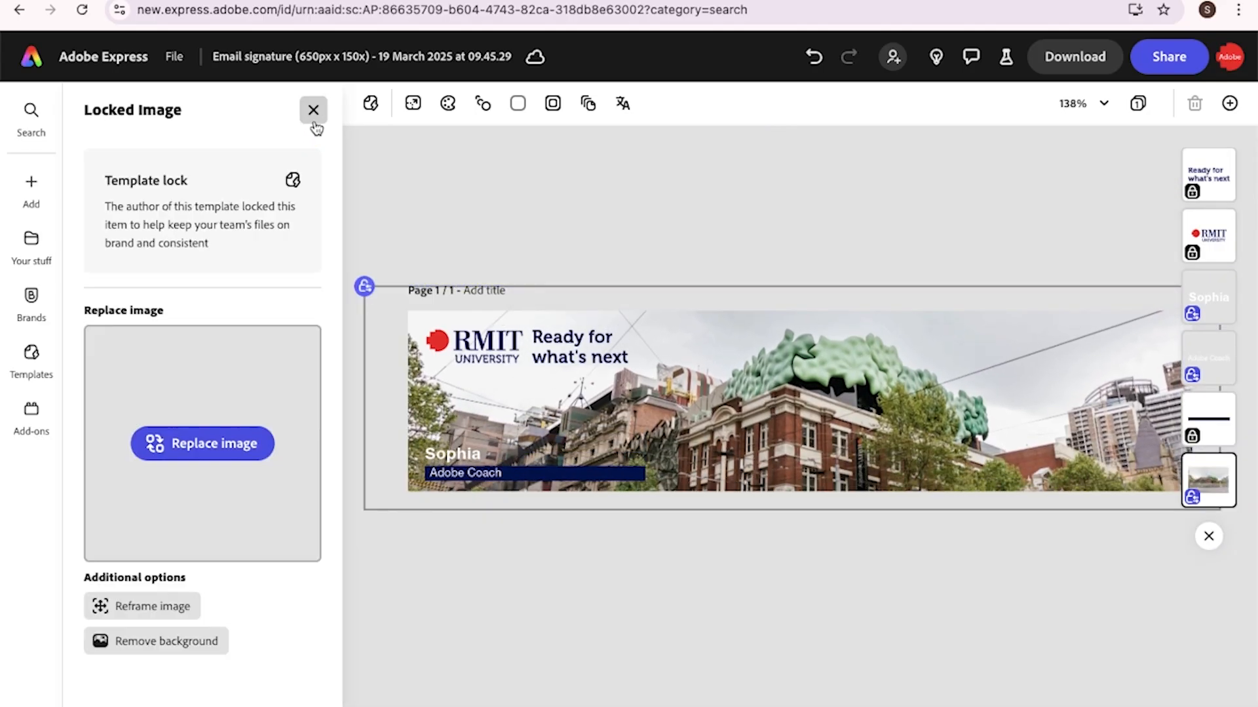
pyautogui.click(210, 443)
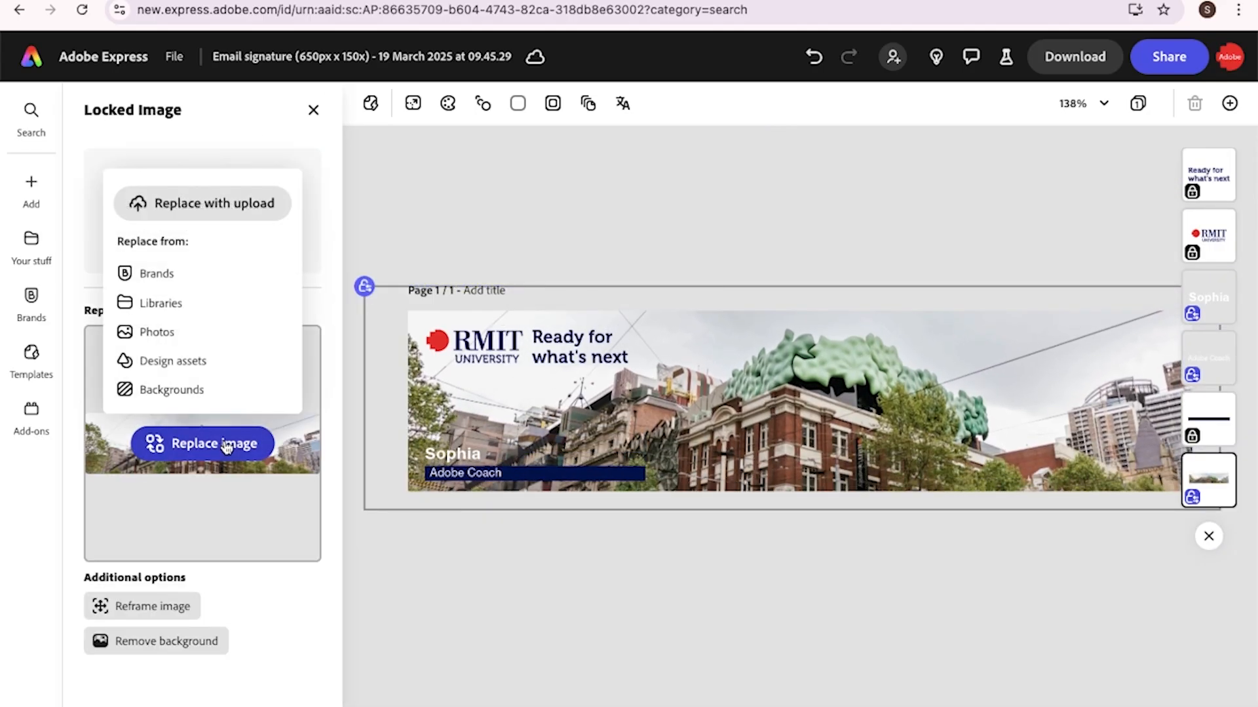
pyautogui.click(206, 208)
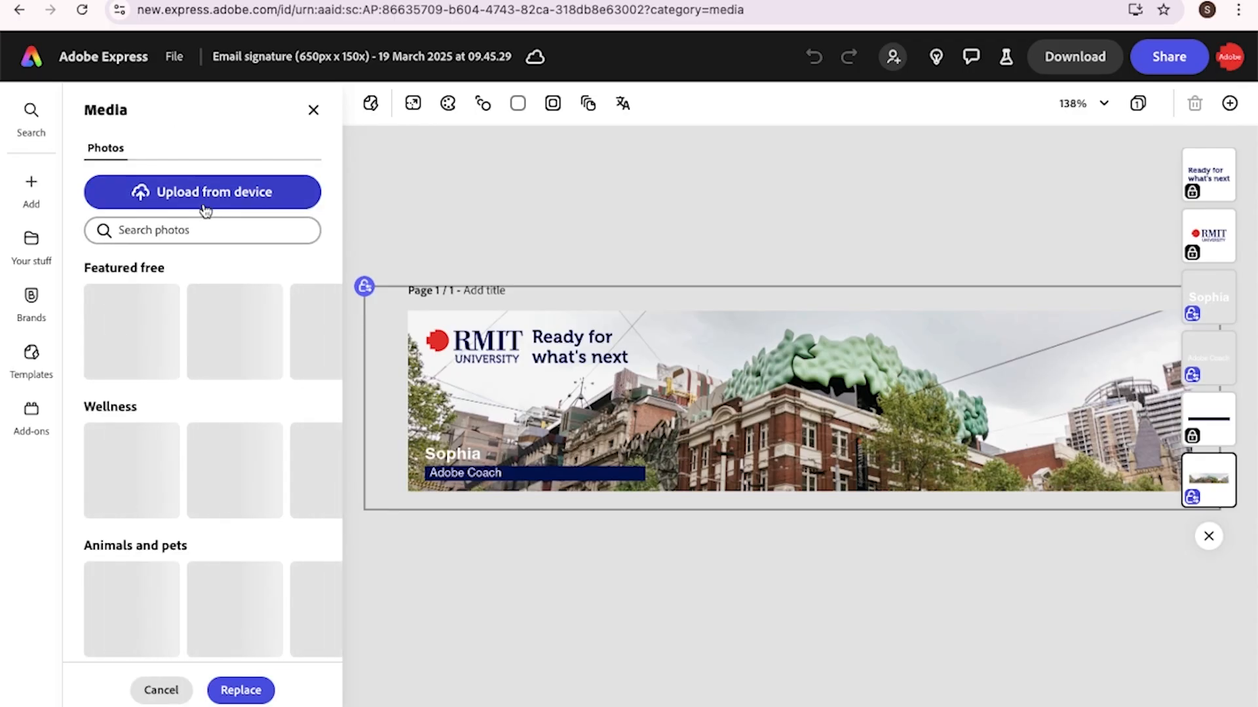
pyautogui.click(204, 208)
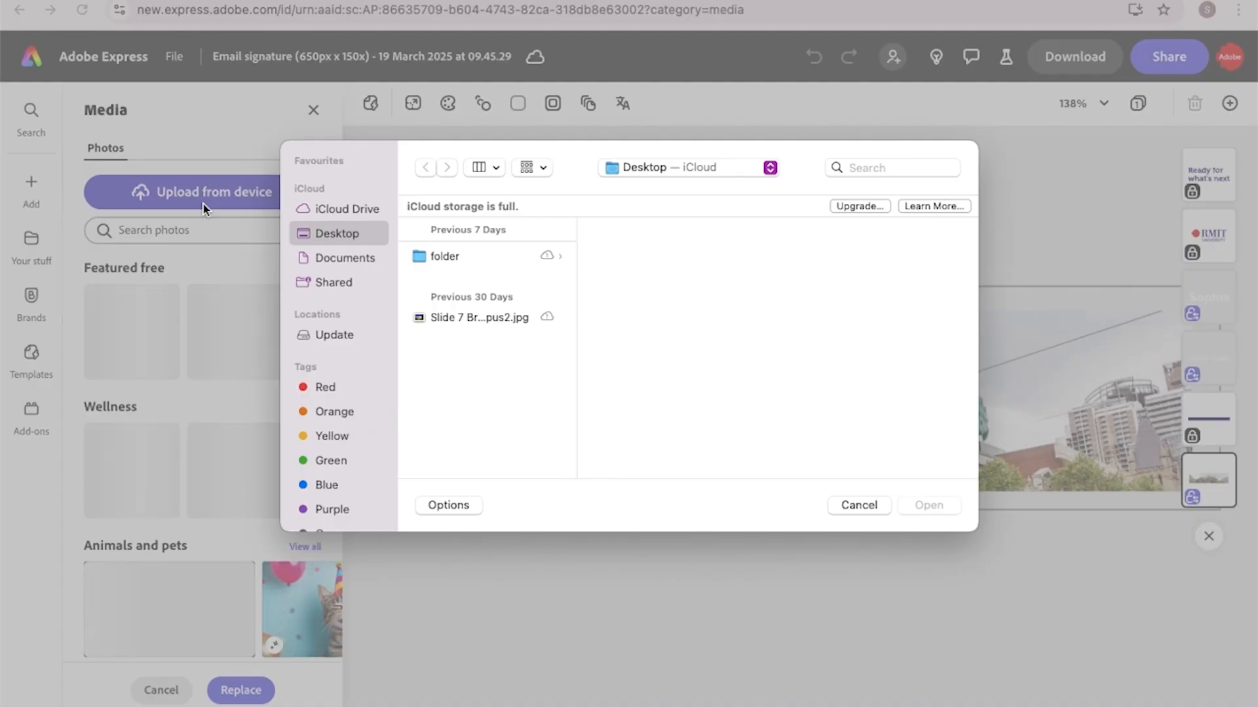
pyautogui.click(443, 321)
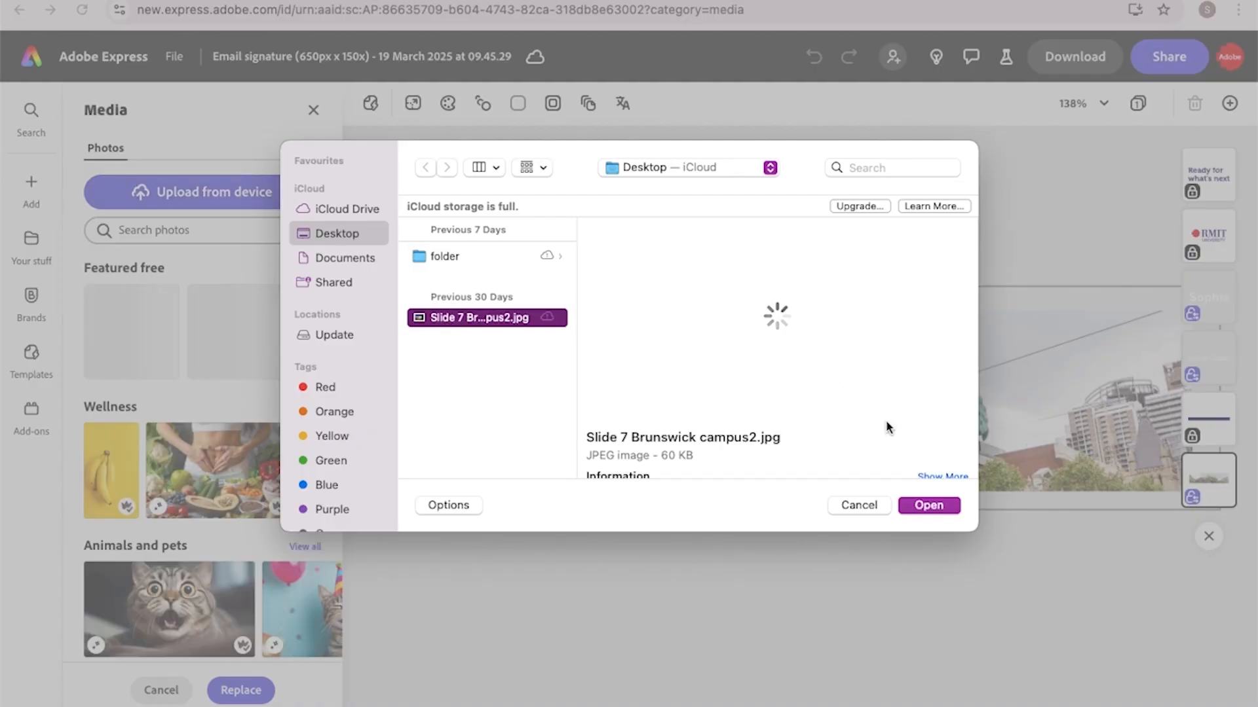
pyautogui.click(919, 507)
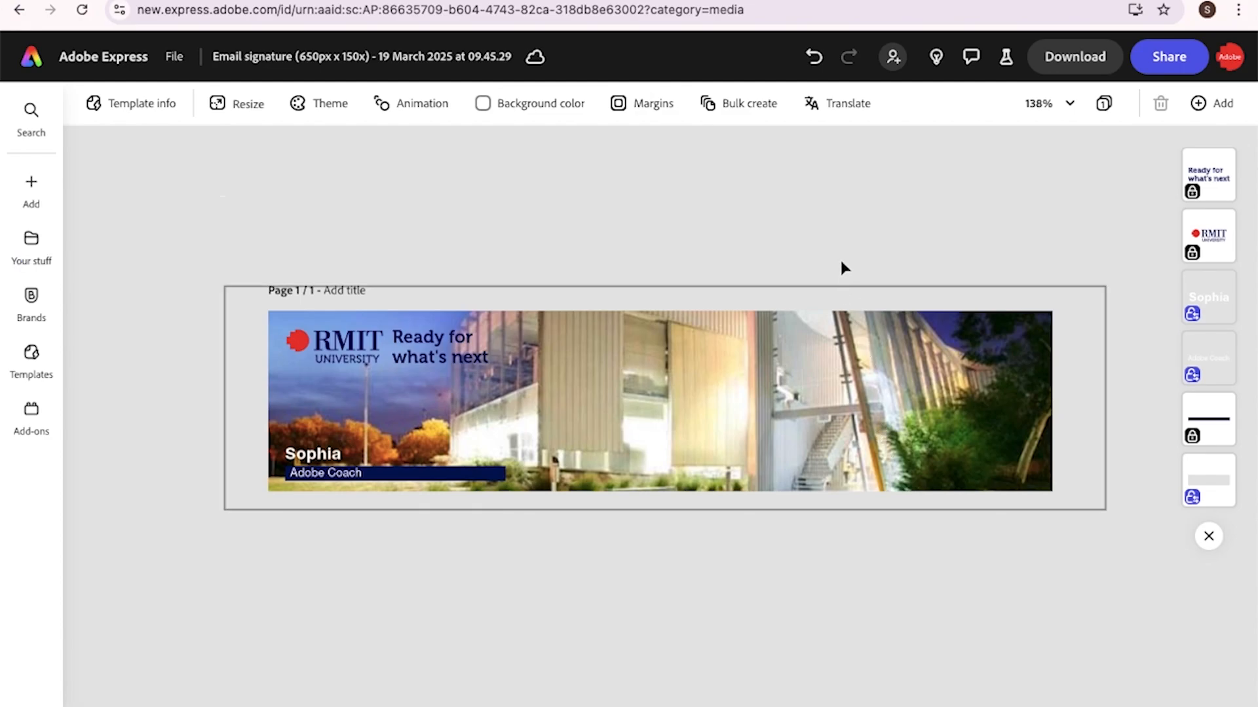
pyautogui.click(813, 57)
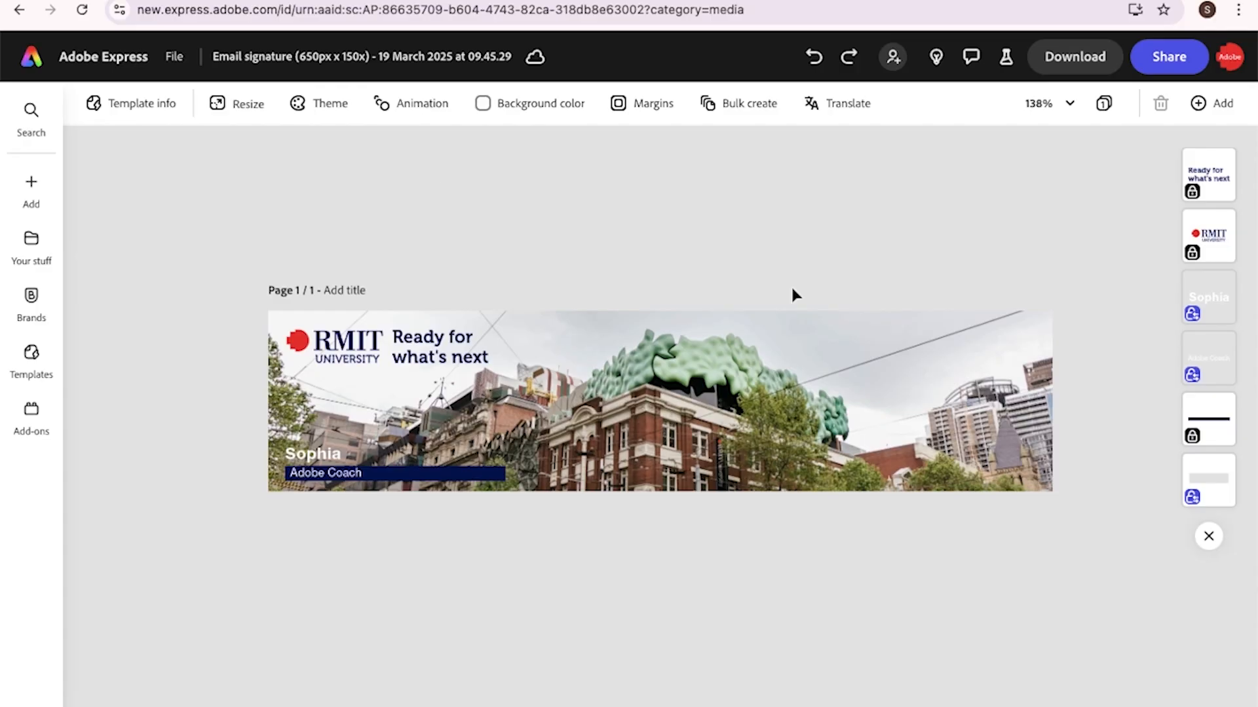
# Open the RMIT Brand kit from the Brands list
pyautogui.click(32, 298)
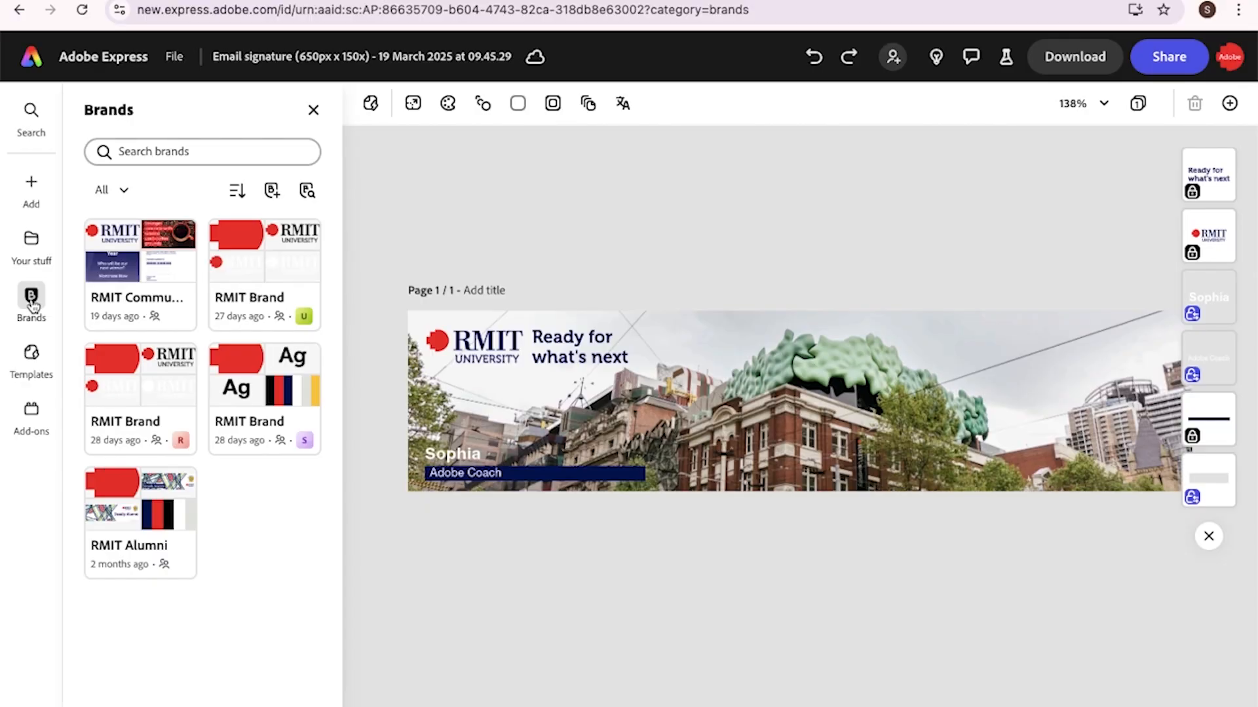
pyautogui.click(147, 424)
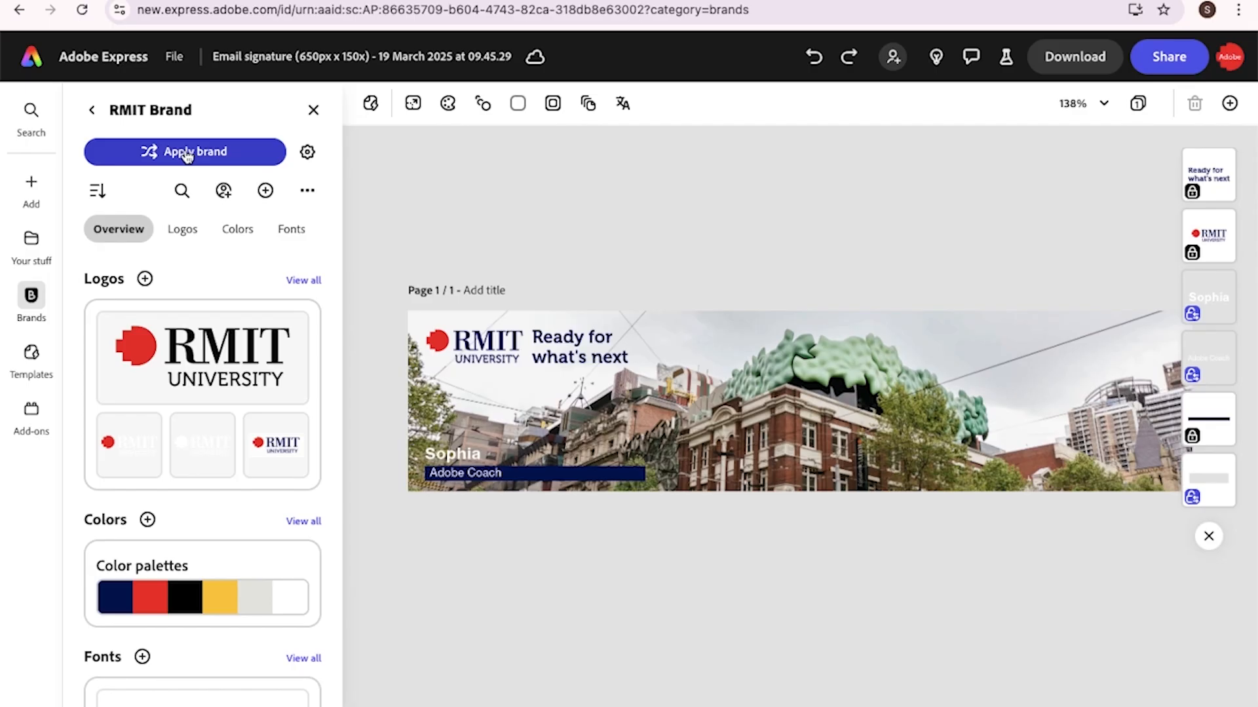
# Browse the Color theme options, then return to the RMIT brand overview
pyautogui.click(445, 106)
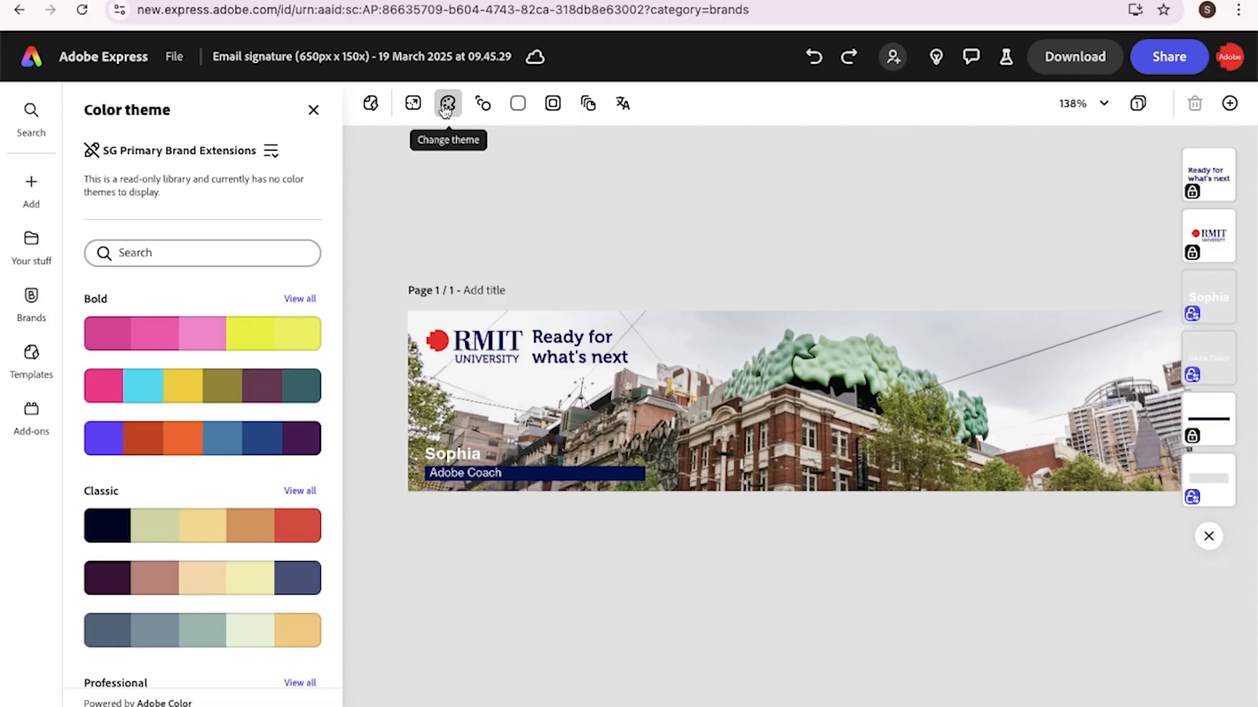
pyautogui.scroll(-4, 225, 459)
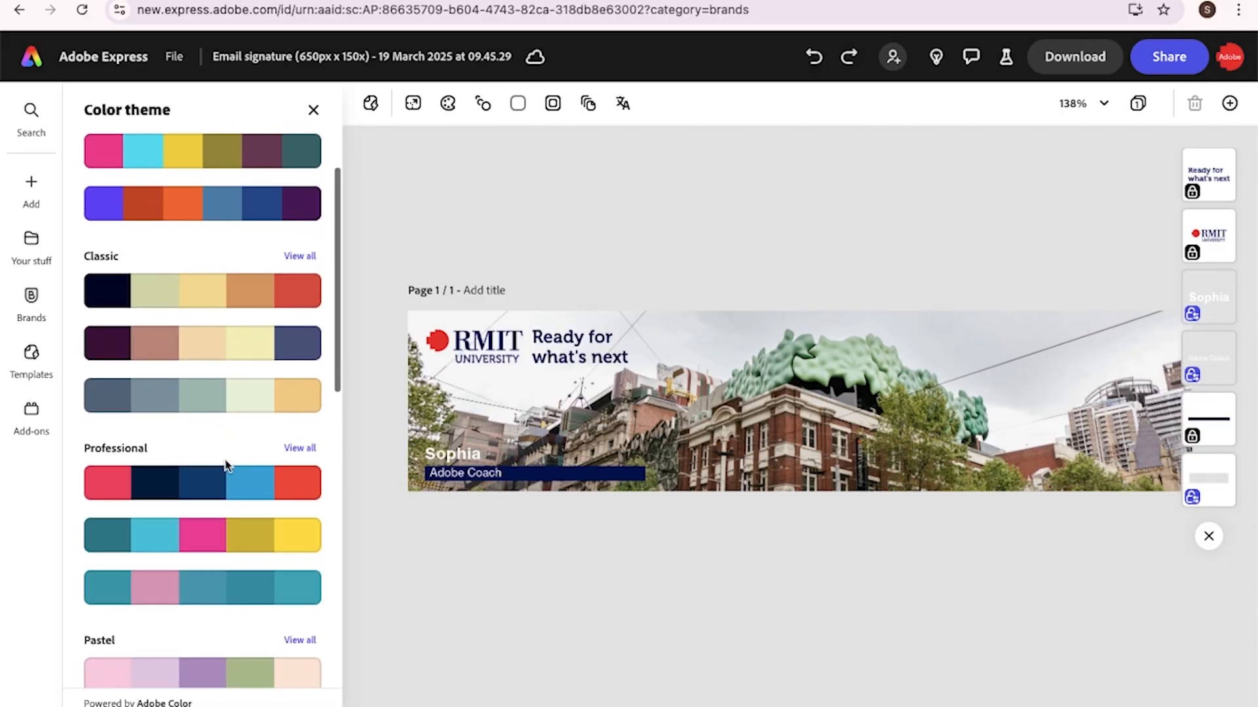
pyautogui.scroll(4, 226, 480)
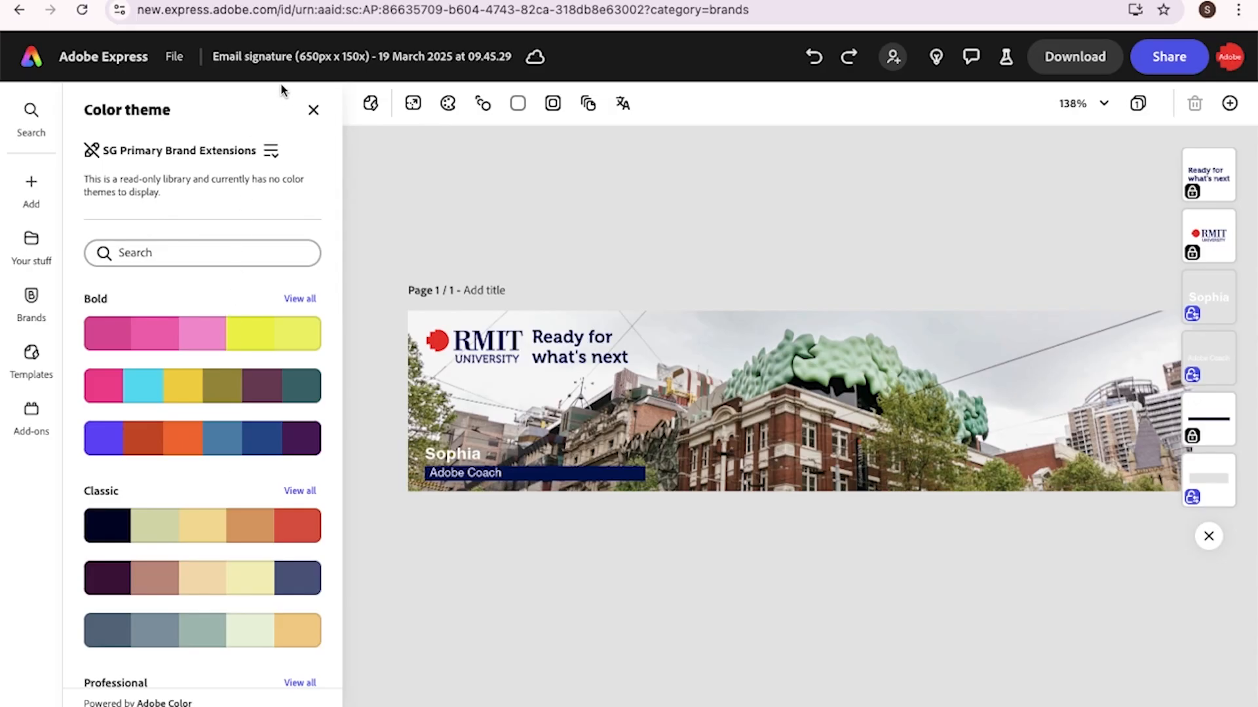
pyautogui.click(314, 112)
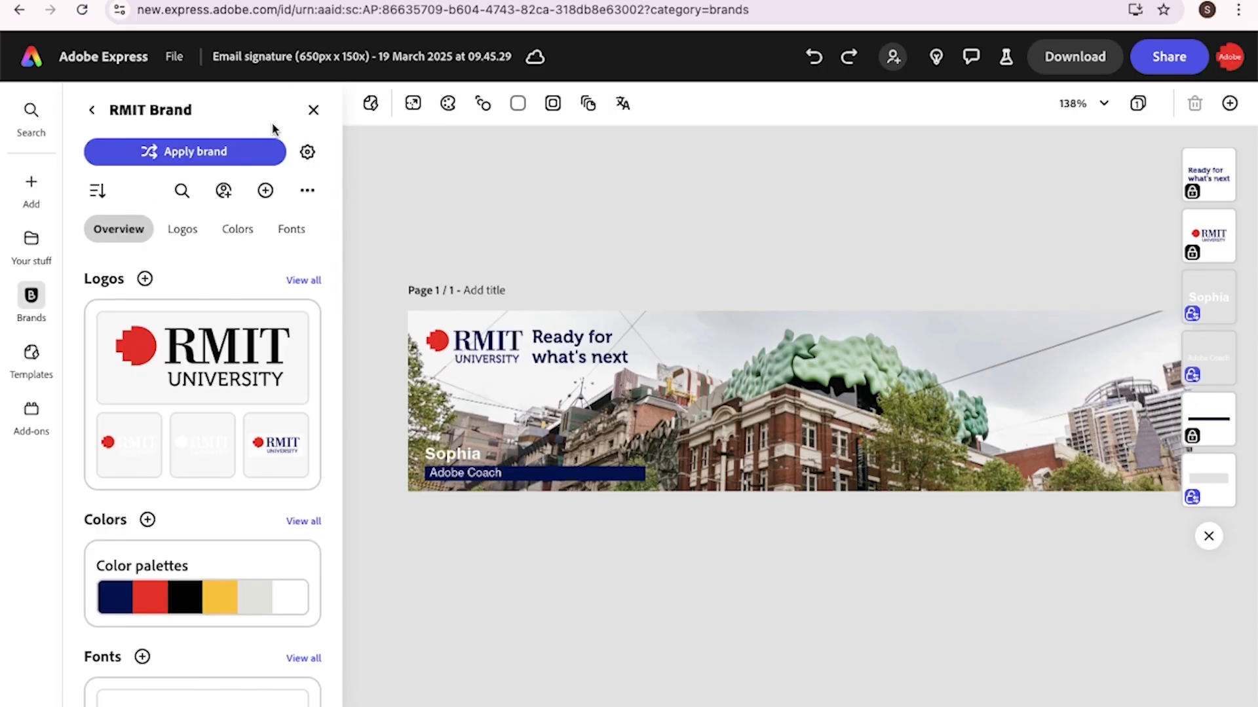
# Apply the RMIT brand and confirm the page theme uses RMIT colours
pyautogui.click(195, 160)
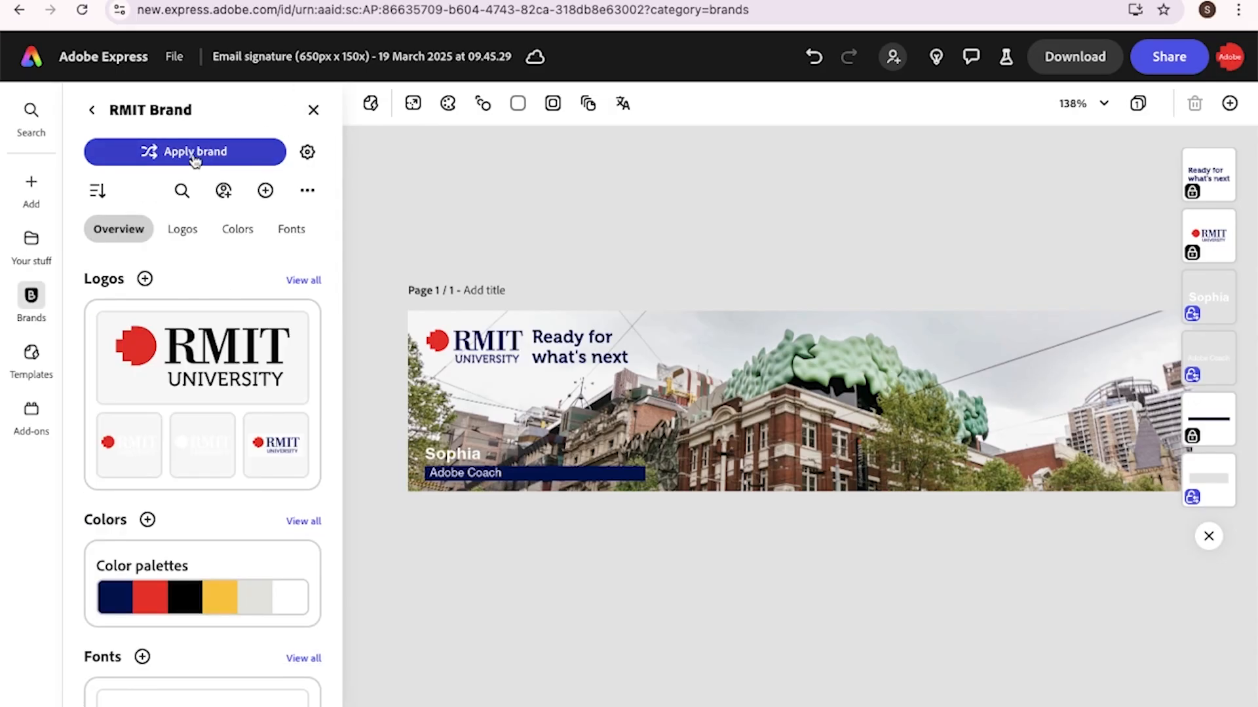
pyautogui.click(448, 103)
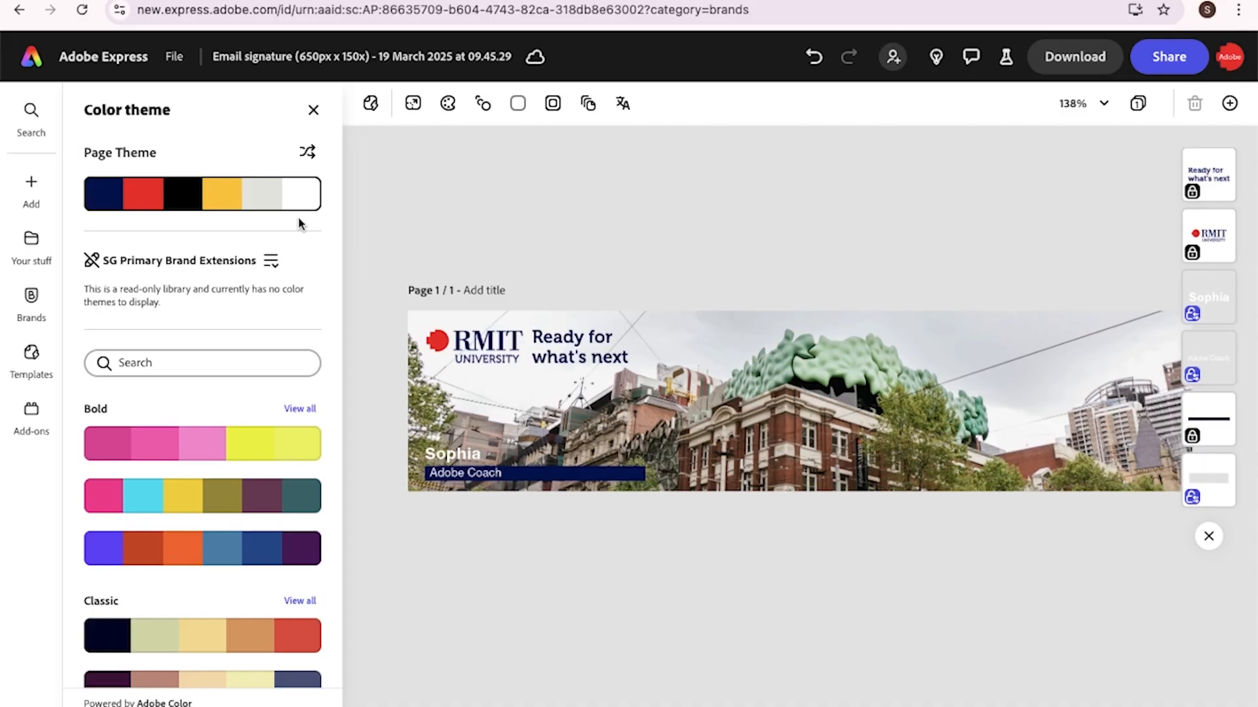
pyautogui.click(314, 111)
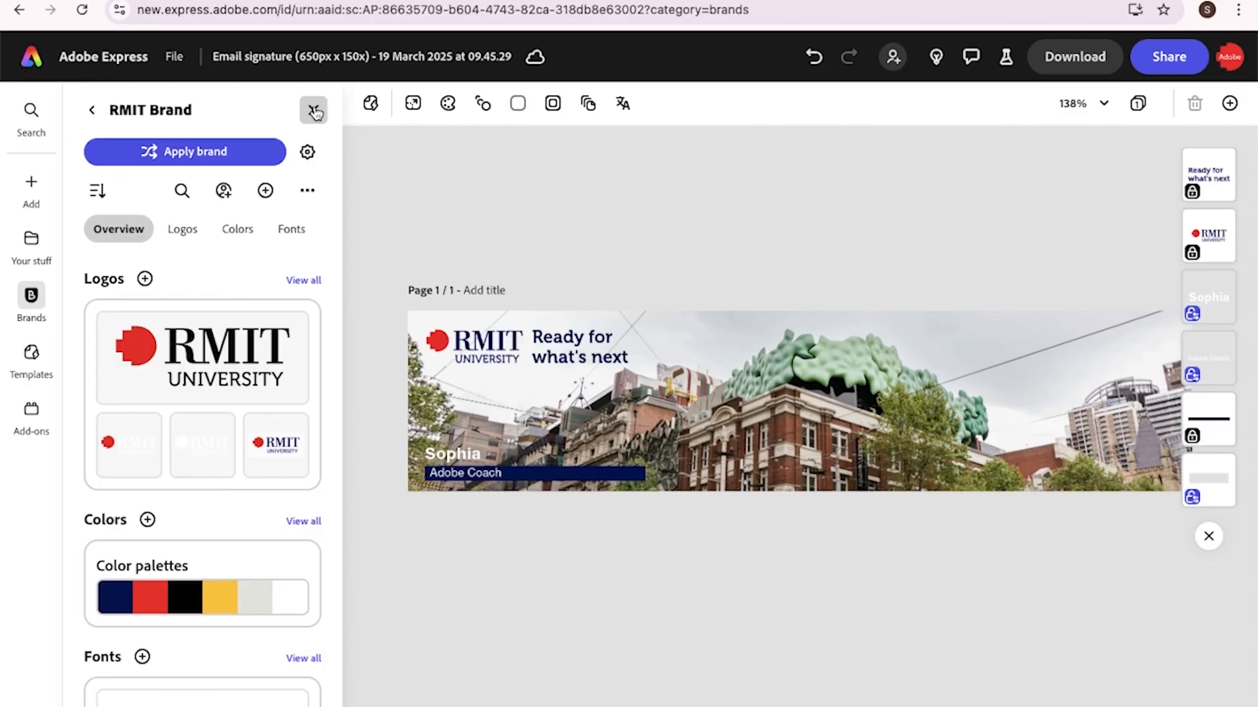
# Close the RMIT Brand panel with its X button
pyautogui.click(315, 113)
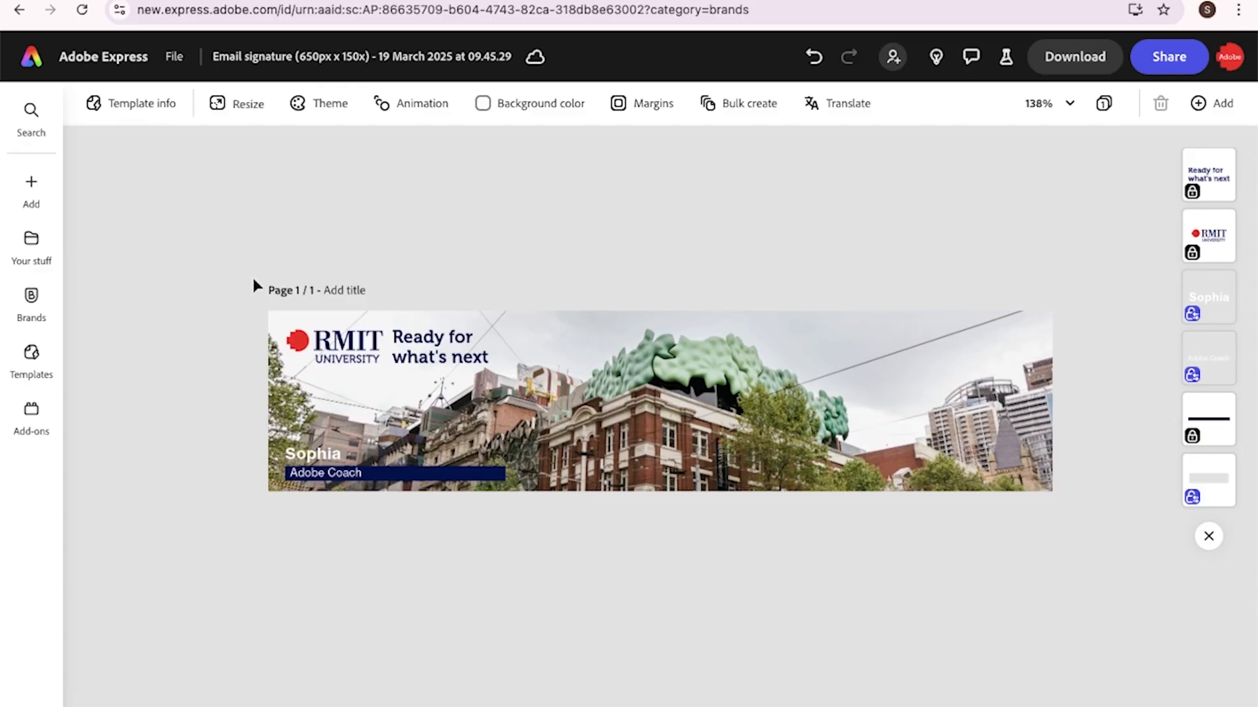
# Download the signature banner with the file format switched from Transparent PNG to JPG
pyautogui.click(1079, 57)
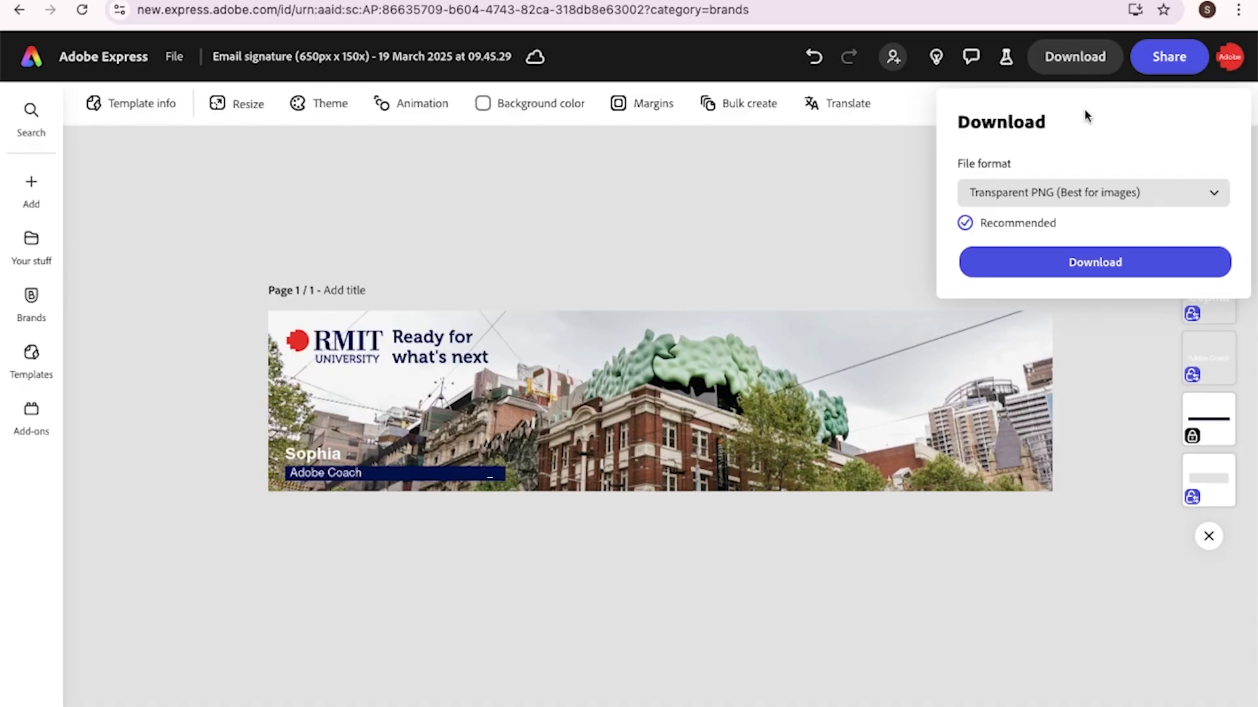
pyautogui.click(1089, 196)
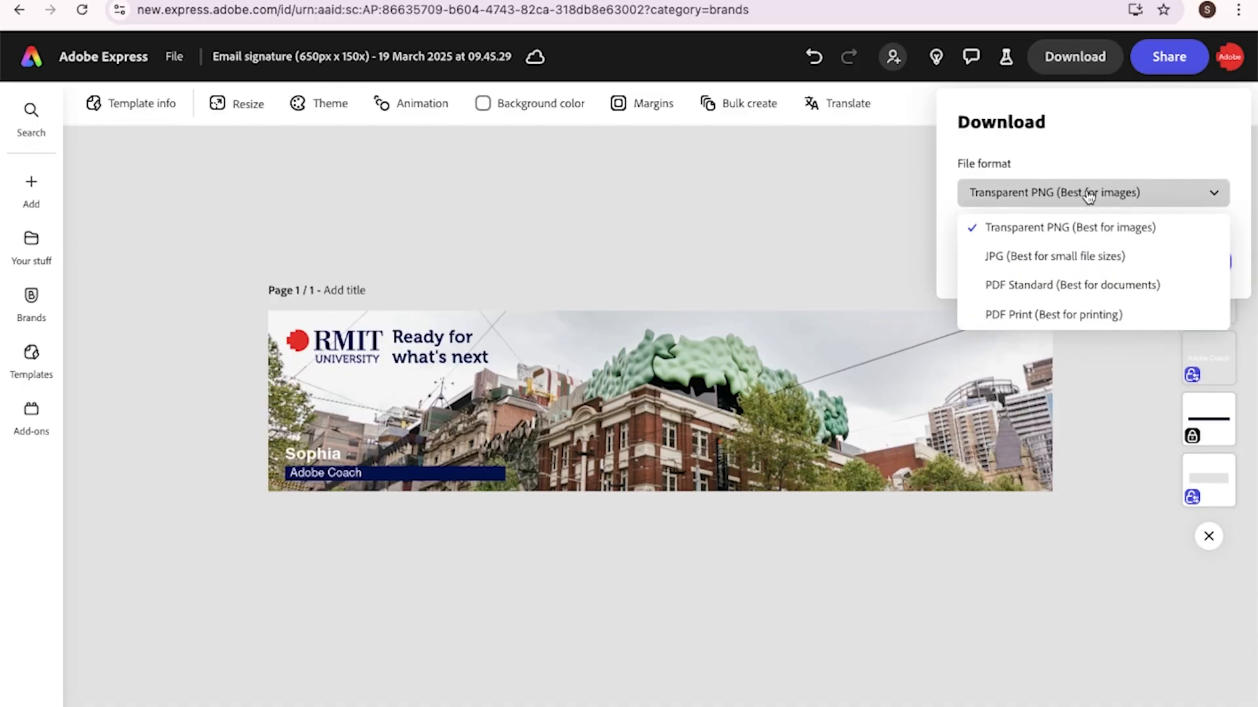
pyautogui.click(1076, 257)
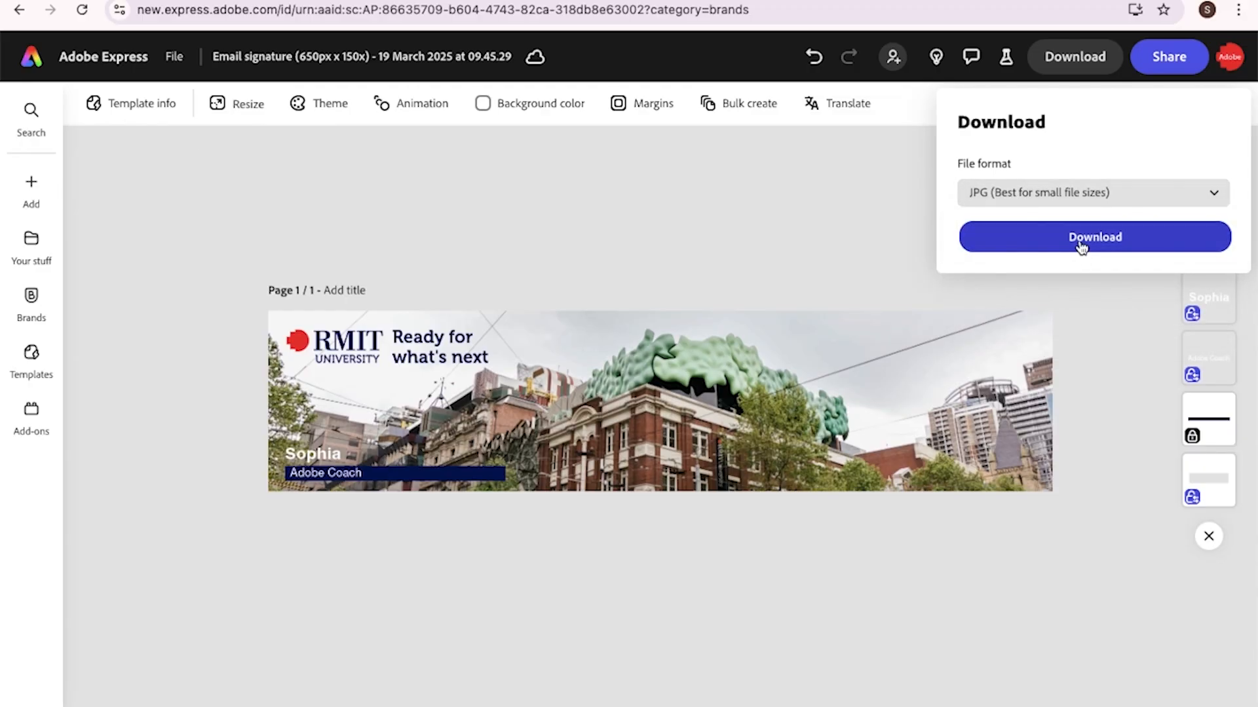
pyautogui.click(1082, 240)
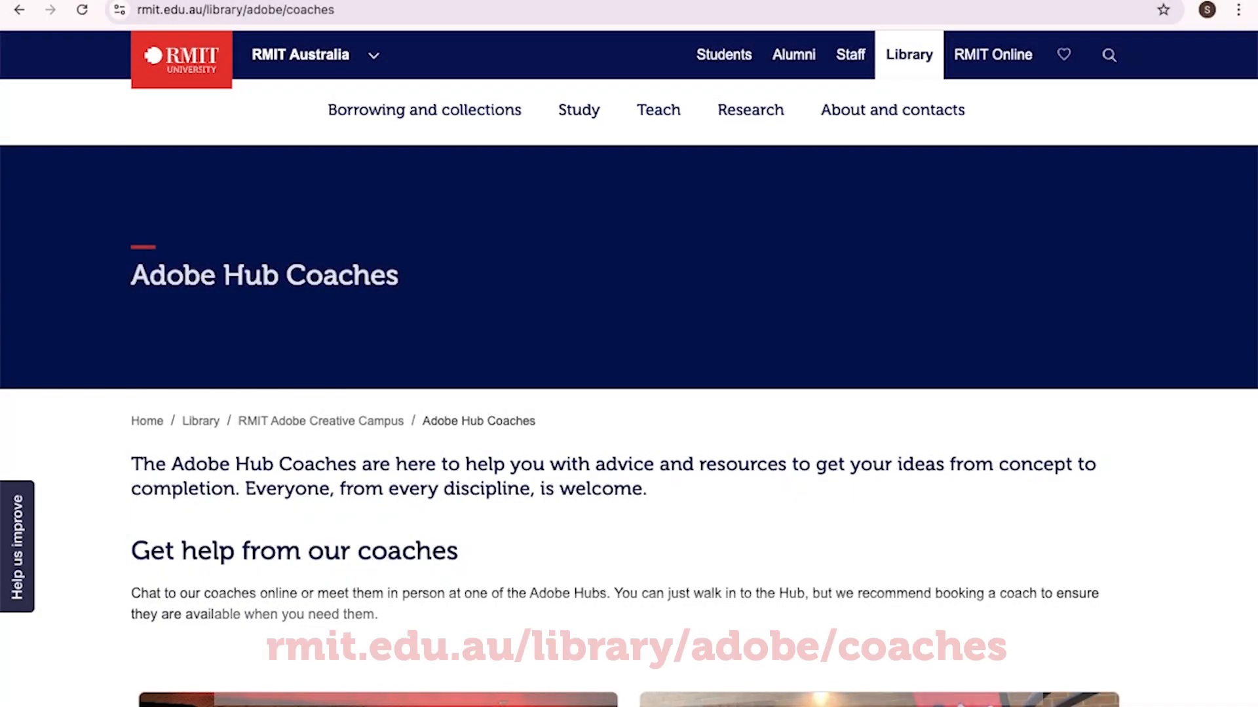
# Scroll down the RMIT Adobe pages to the Adobe Express workshops and resources
pyautogui.scroll(-1, 642, 535)
pyautogui.scroll(-5, 642, 535)
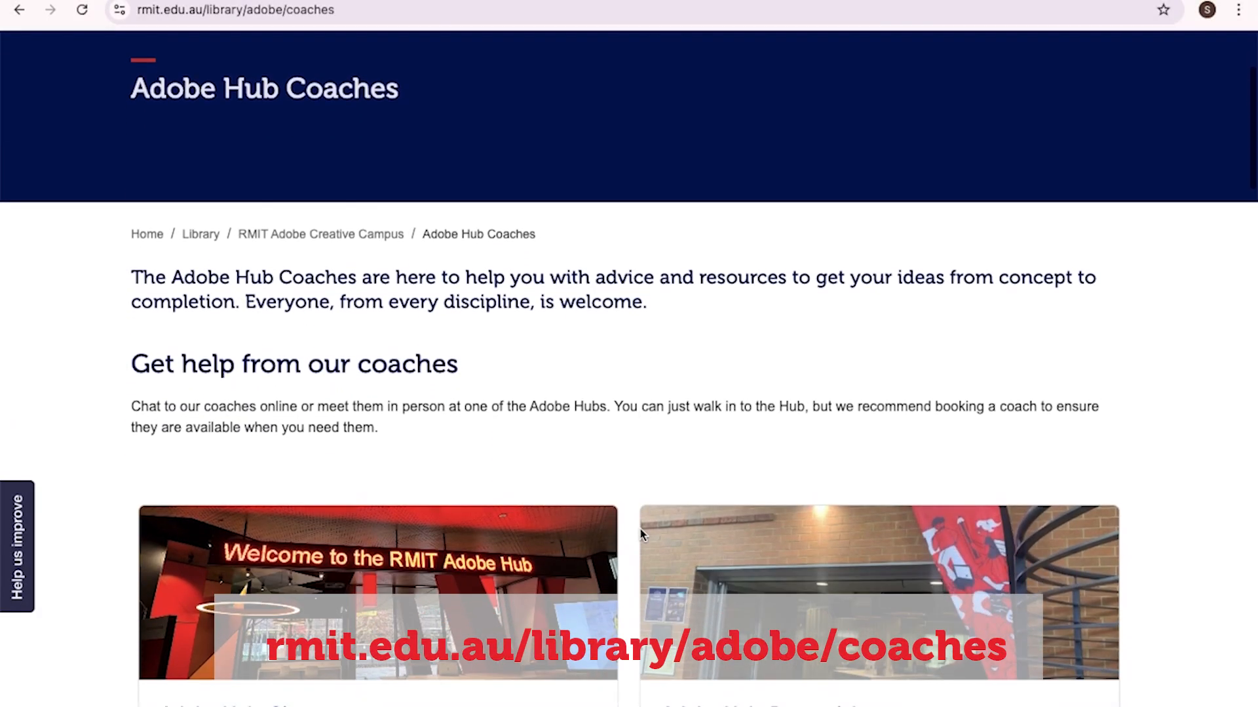
pyautogui.scroll(-1, 642, 535)
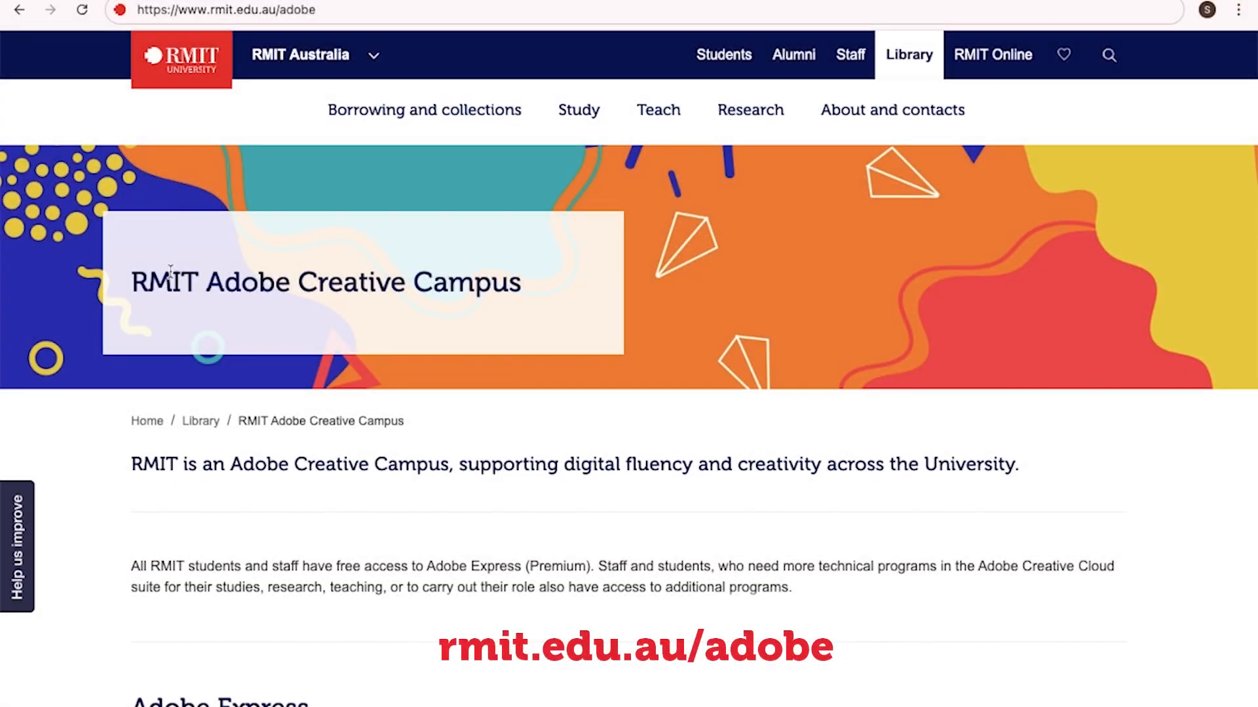
pyautogui.scroll(-3, 169, 447)
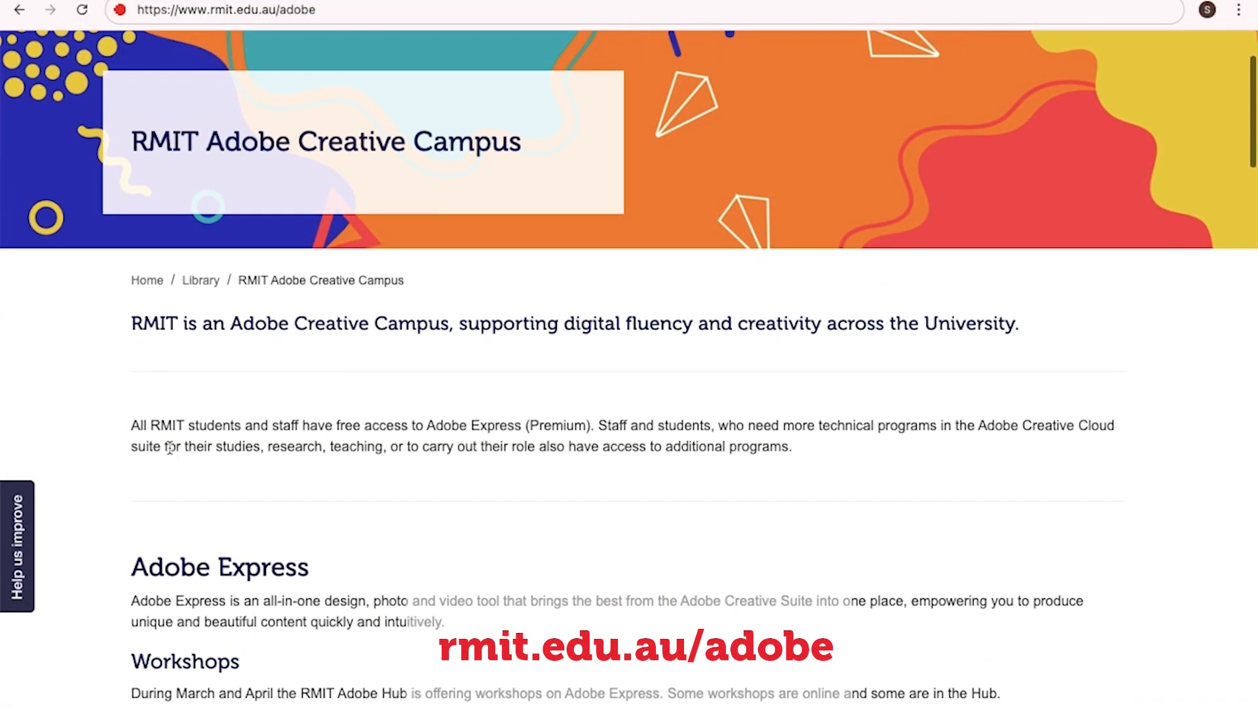
pyautogui.scroll(-5, 170, 447)
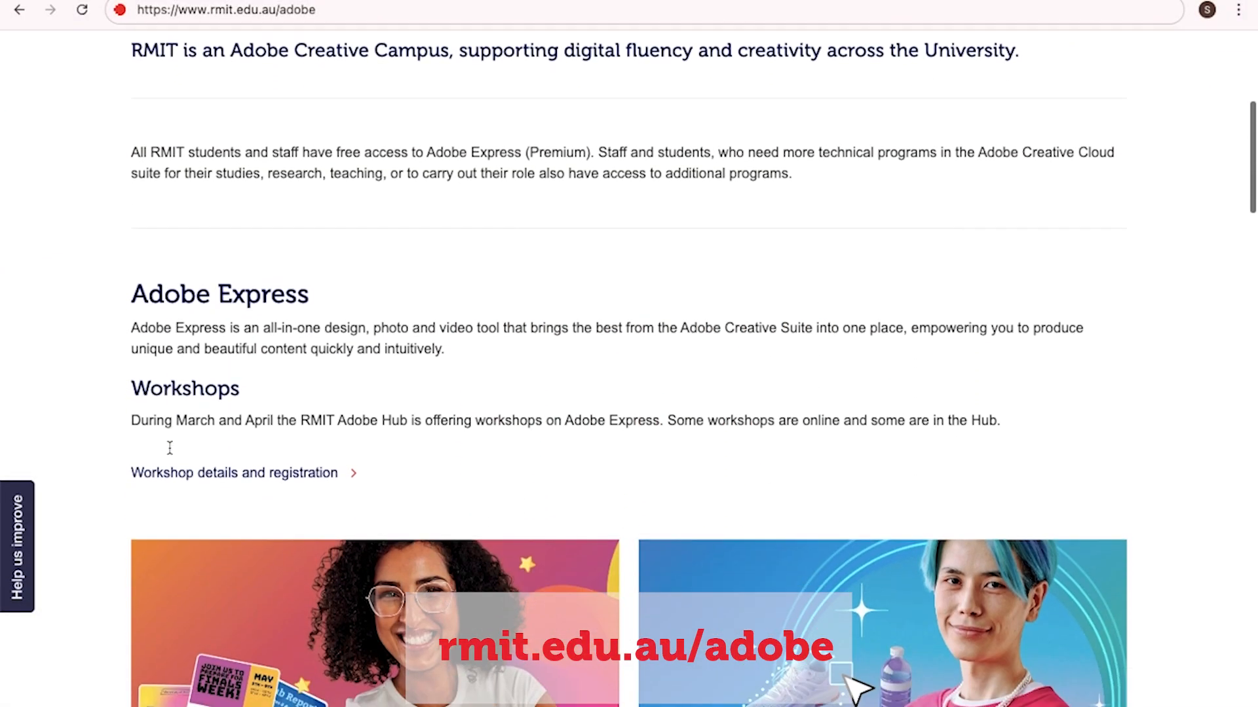
pyautogui.scroll(-1, 169, 448)
pyautogui.scroll(-4, 170, 447)
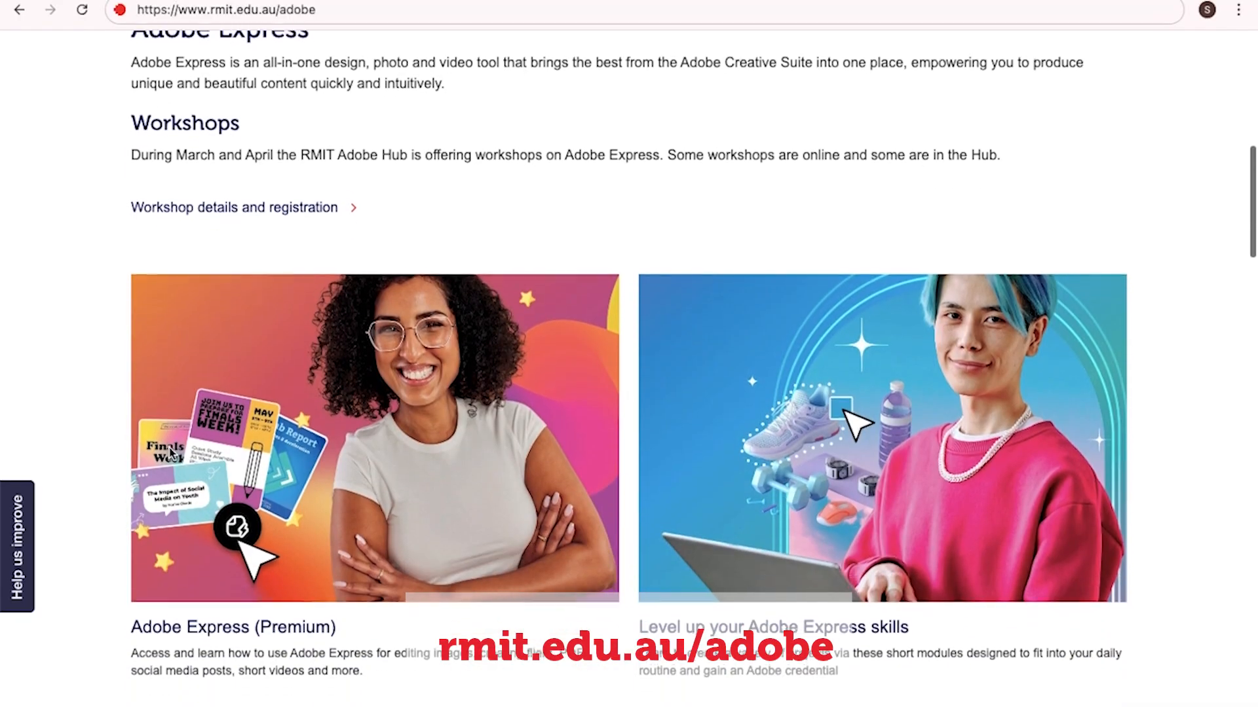
pyautogui.scroll(-1, 169, 446)
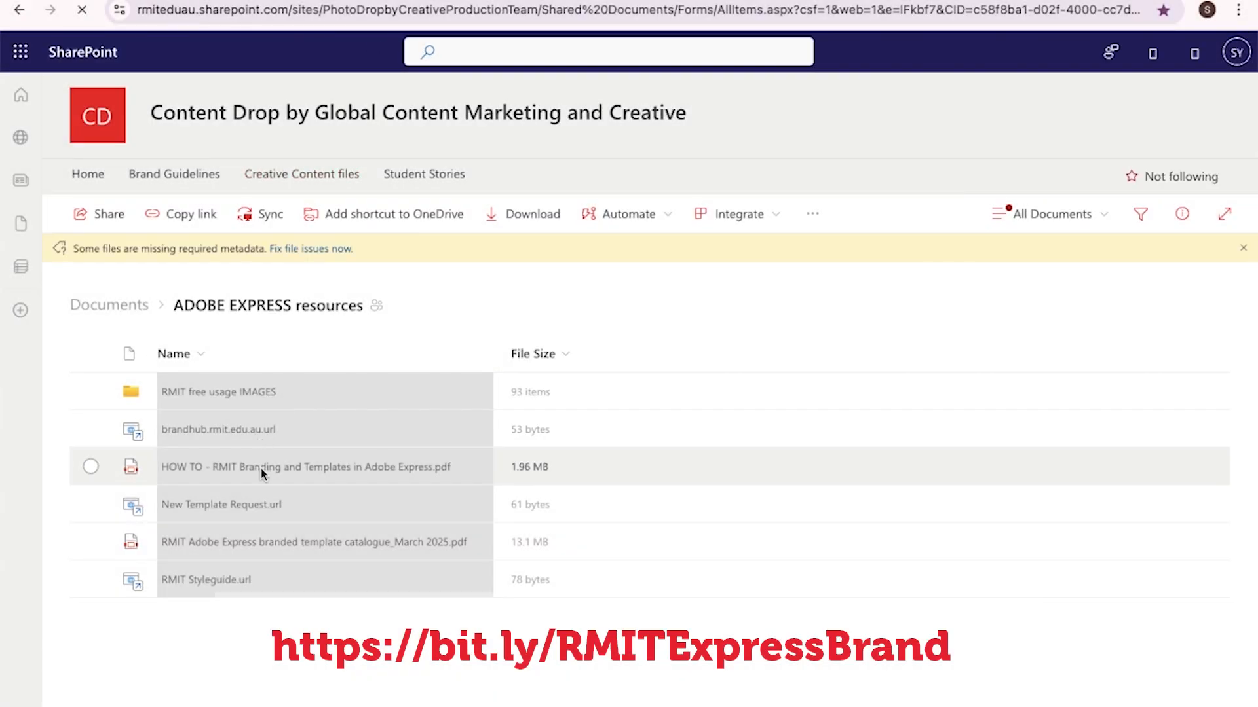
# Open the template catalogue_March 2025.pdf and page forward to page 5, Tips and things you should know
pyautogui.click(250, 544)
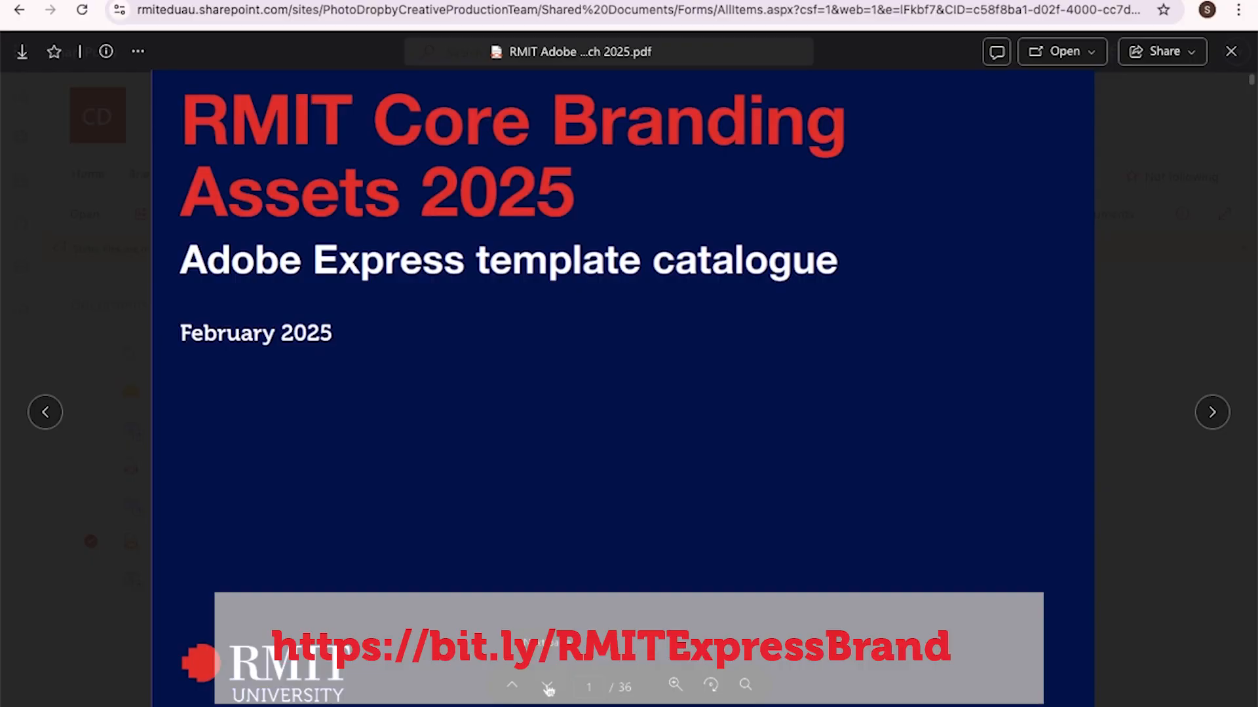
pyautogui.click(548, 688)
pyautogui.click(548, 688)
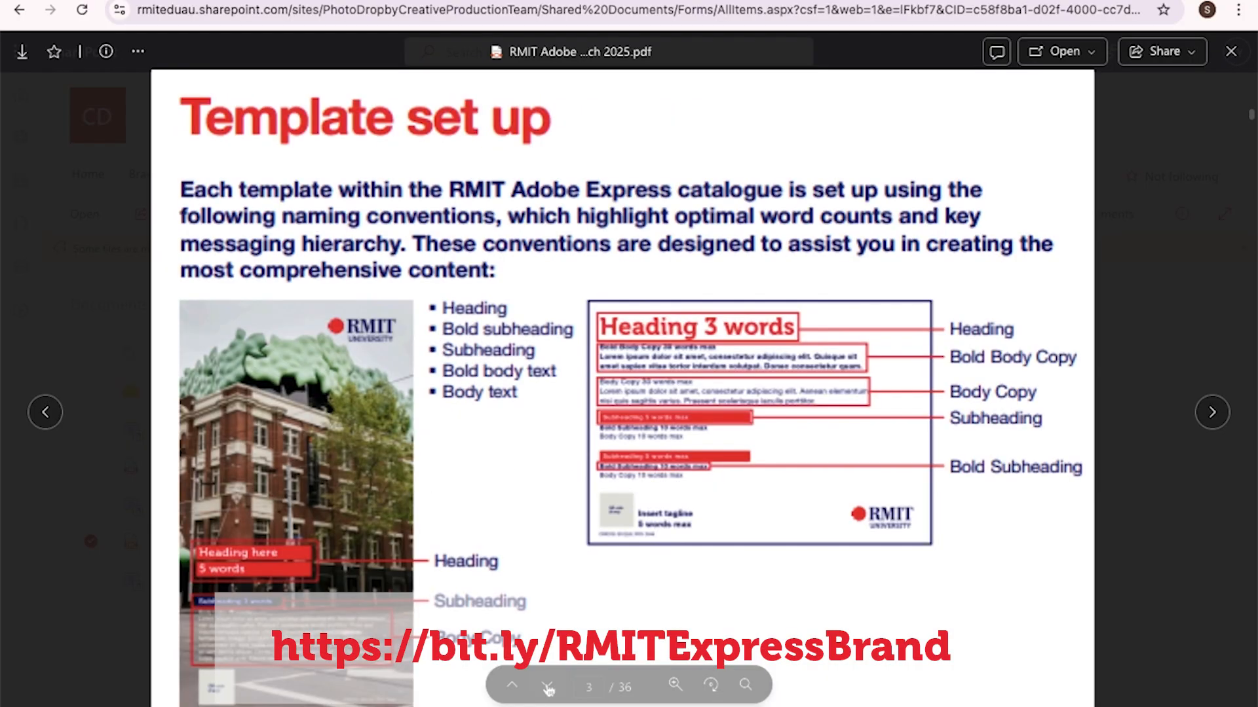
pyautogui.click(547, 688)
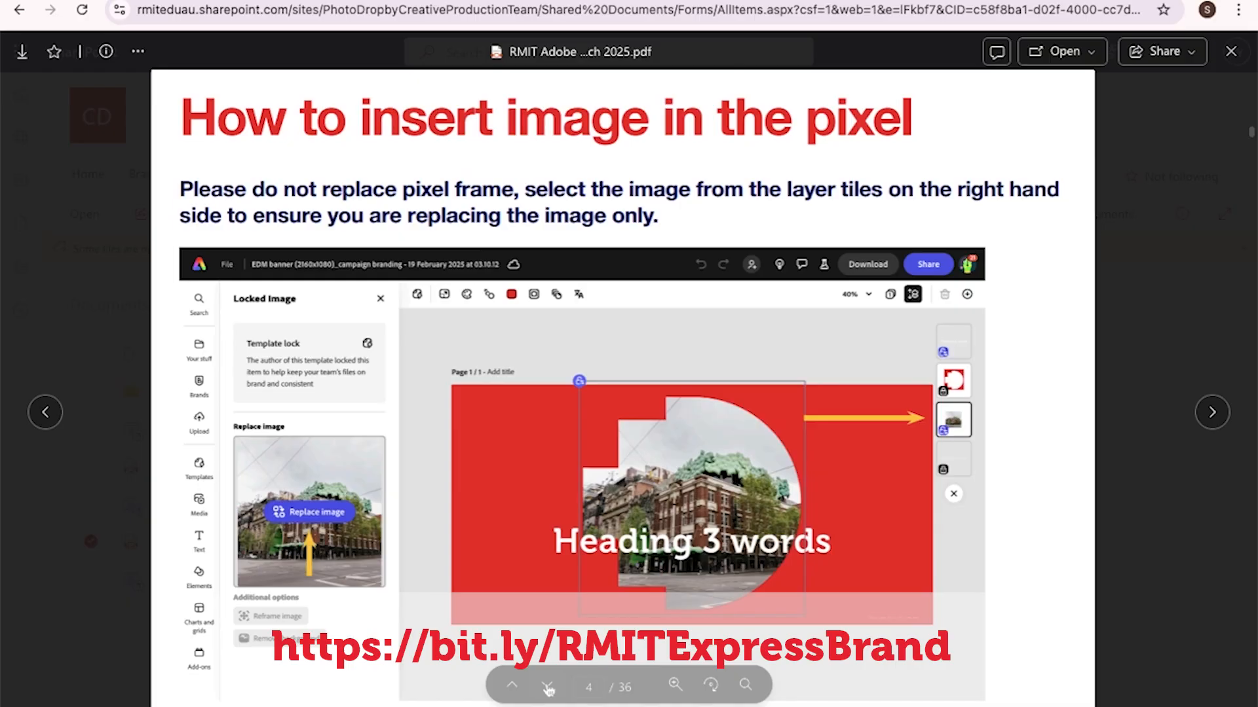
pyautogui.click(548, 687)
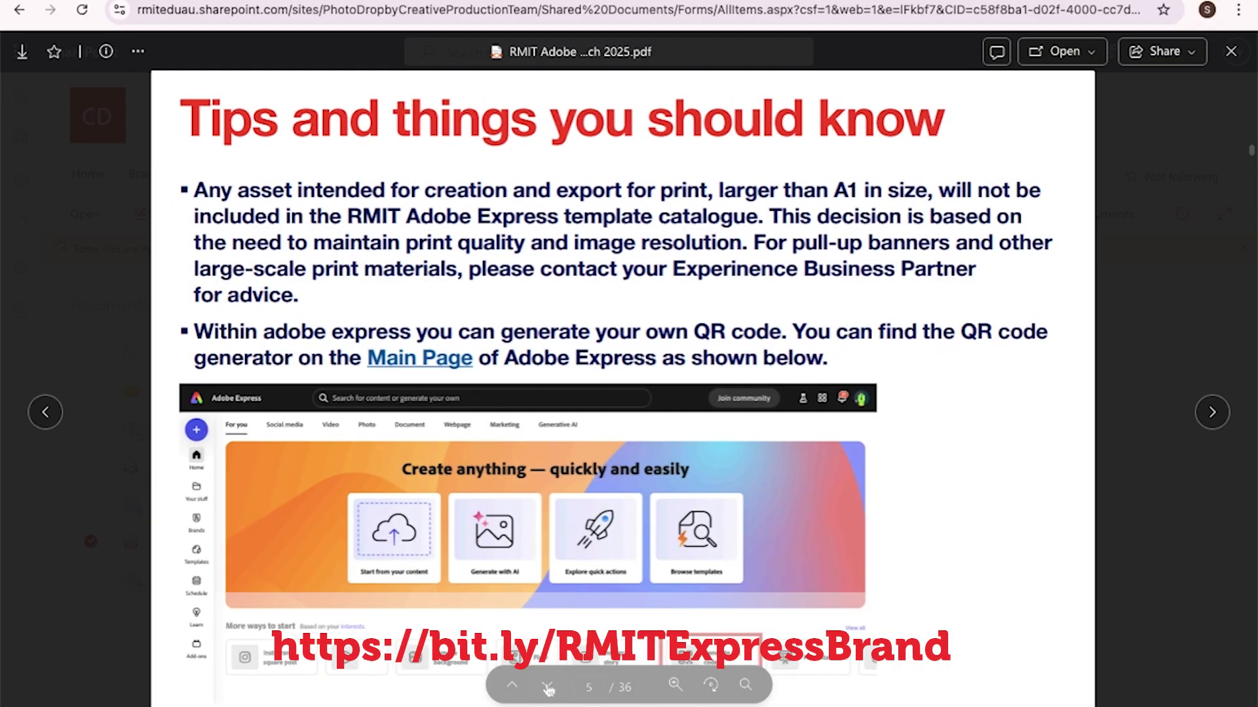